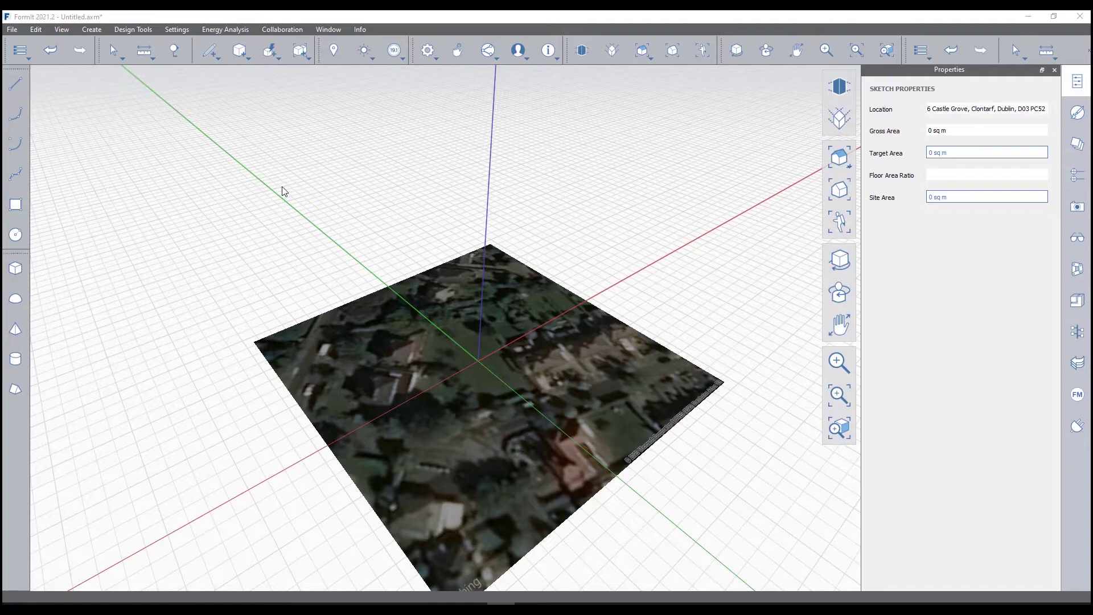
Open the site location map, zoom out to view the weather stations around Europe, and close it without changes.
left_click(333, 51)
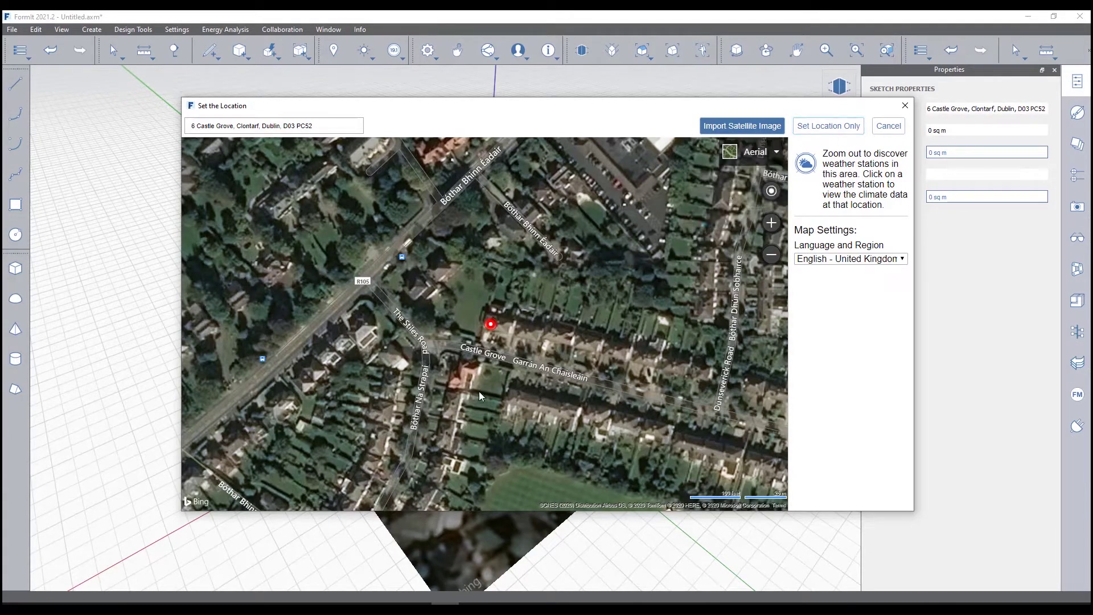
scroll(454, 357, "down", 5)
scroll(454, 357, "down", 3)
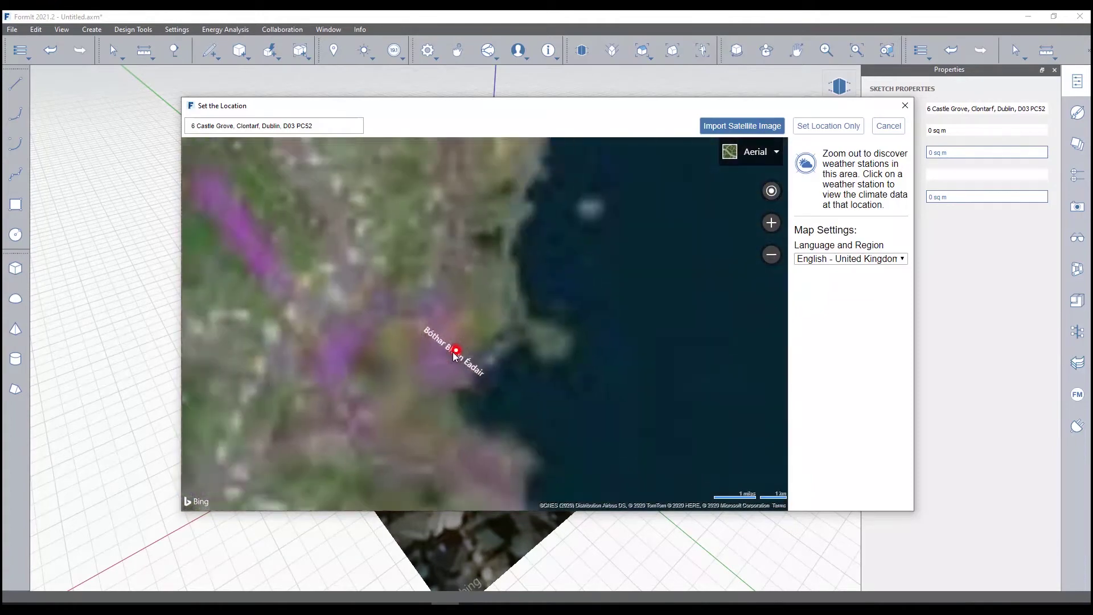
left_click_drag(720, 379, 401, 309)
scroll(476, 331, "down", 5)
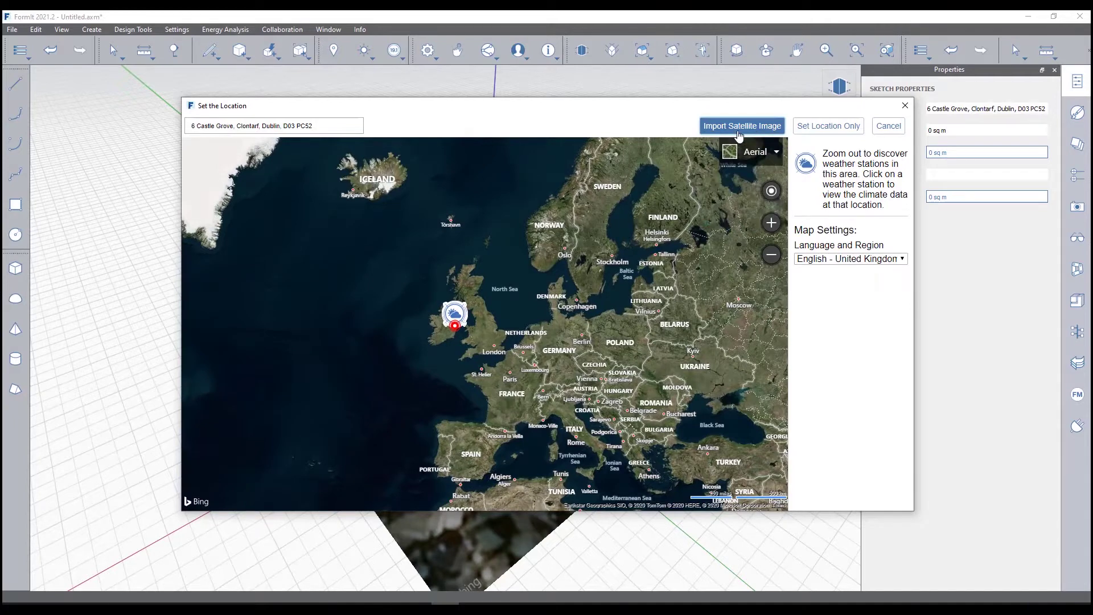
left_click(905, 105)
Draw the first line of the building footprint on the satellite image beside the row of houses, 10,000 mm long.
scroll(659, 308, "up", 5)
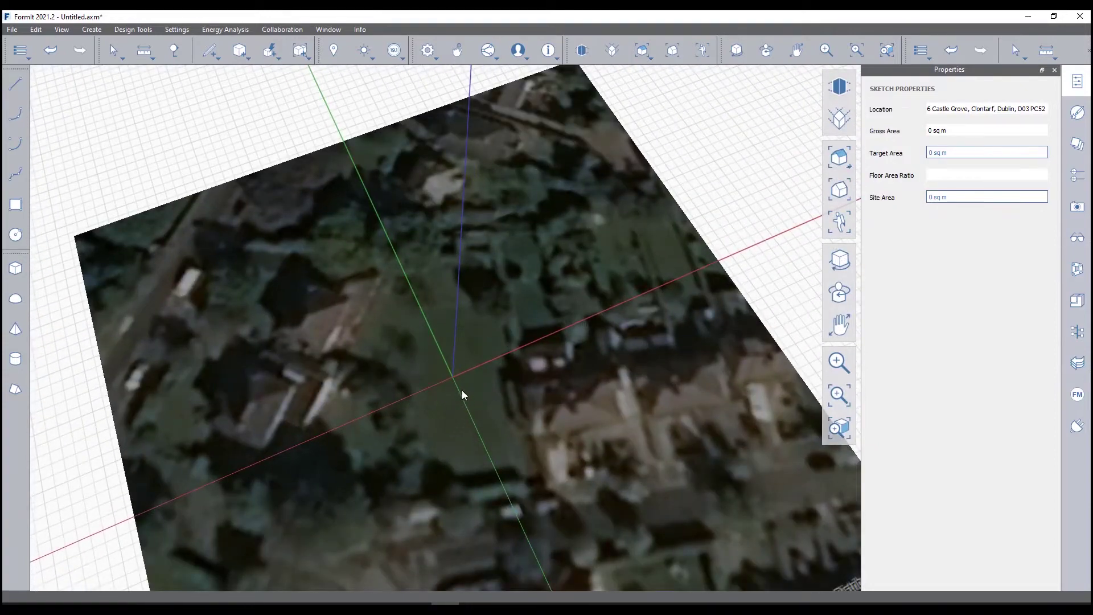
scroll(421, 378, "down", 2)
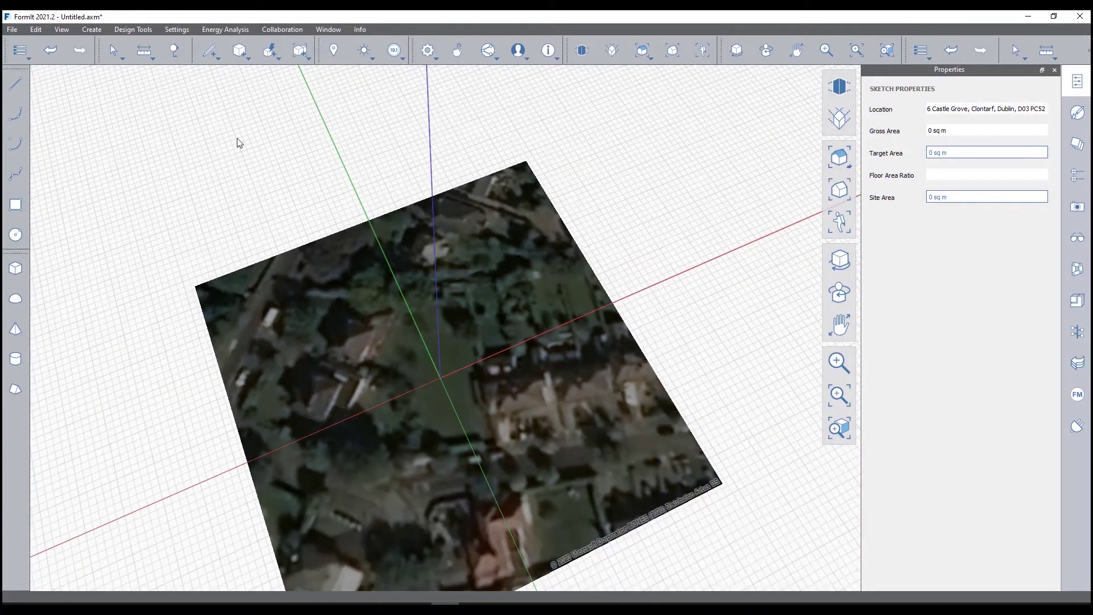
left_click(216, 60)
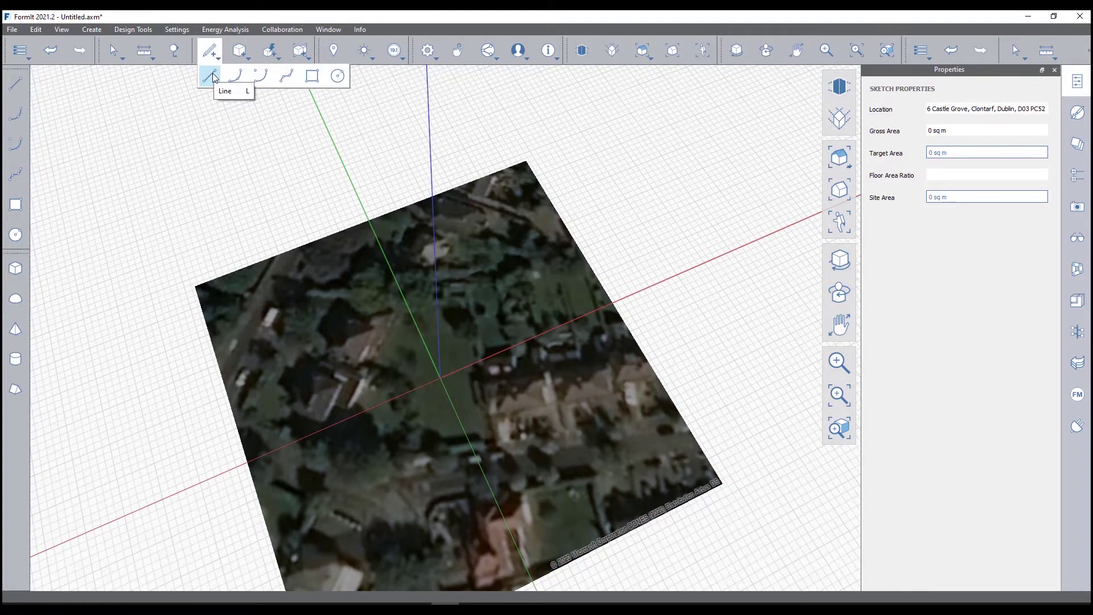
left_click(239, 53)
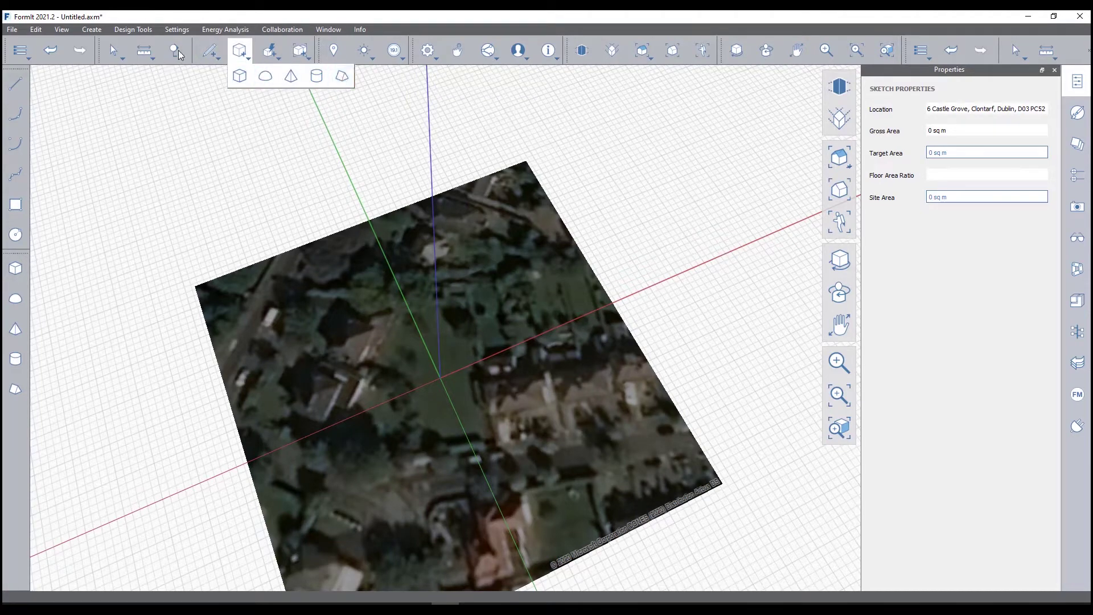
left_click(209, 57)
left_click(210, 78)
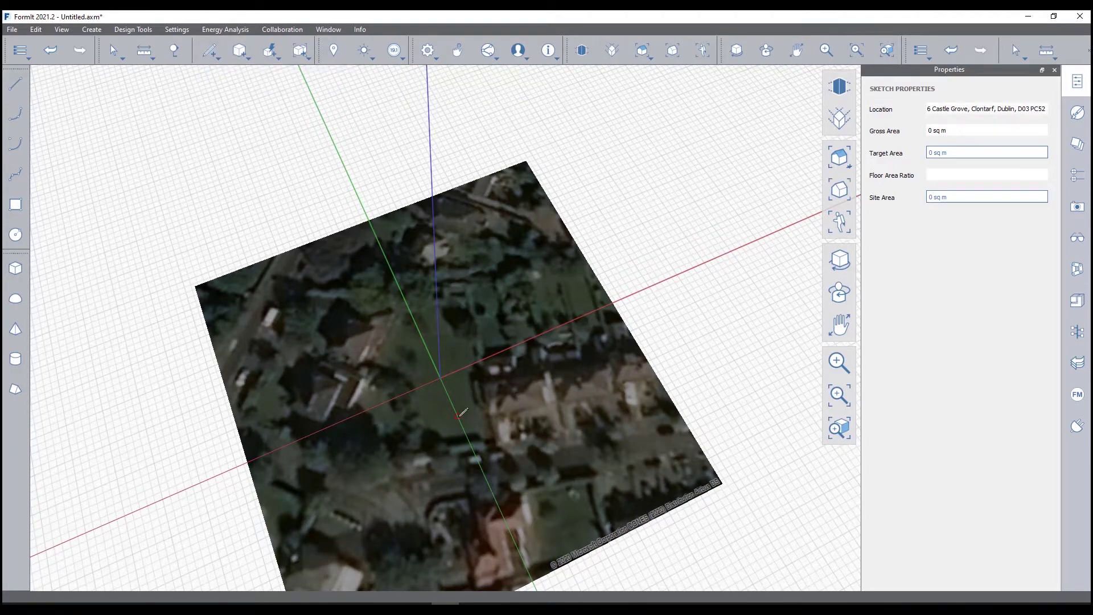
scroll(487, 411, "up", 3)
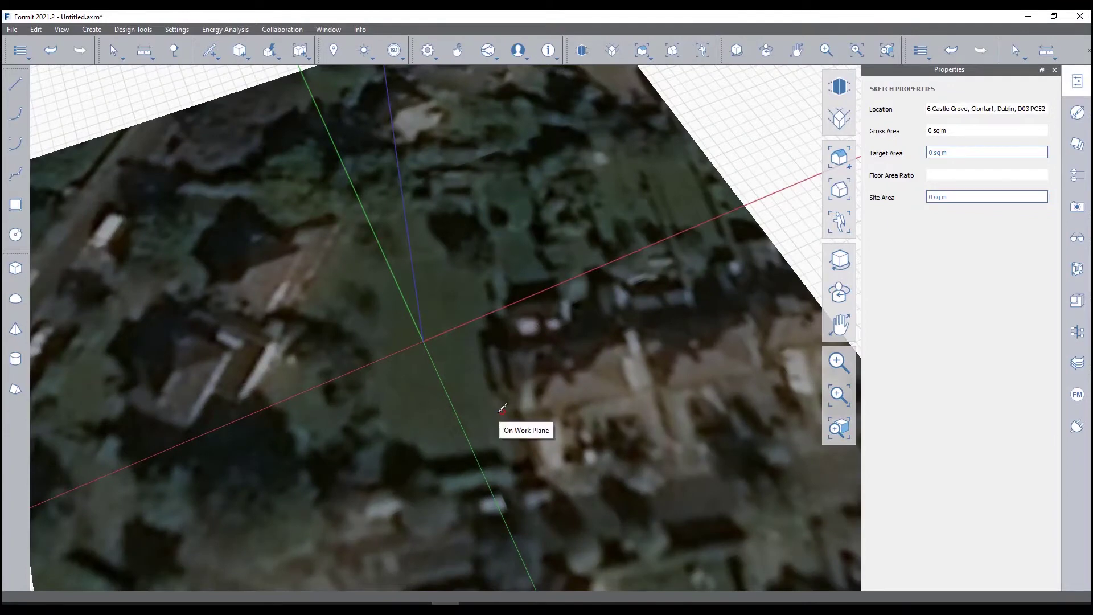
left_click(502, 410)
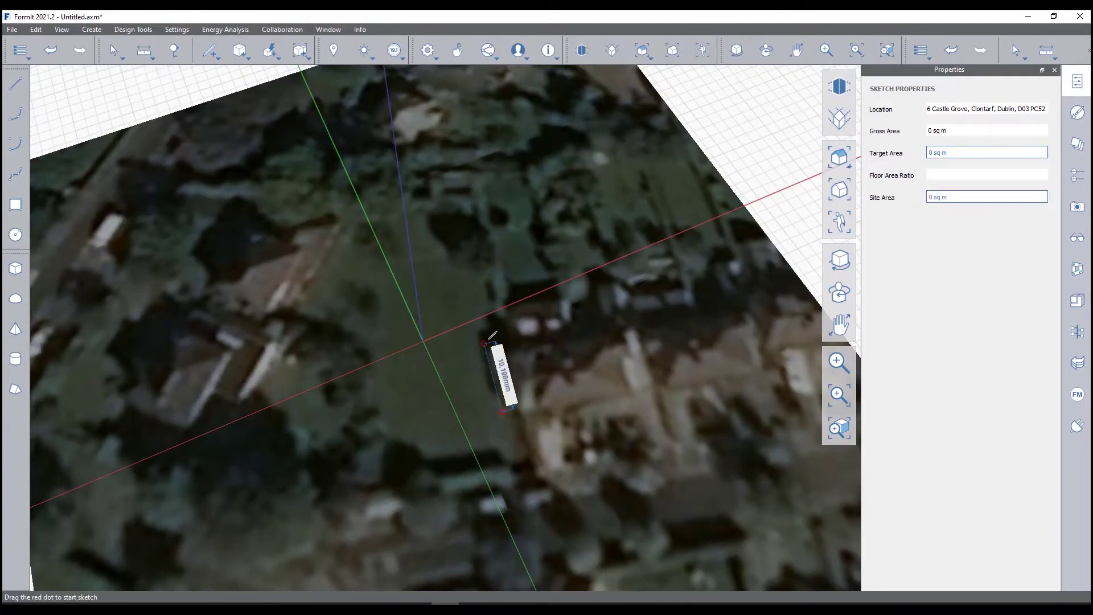
scroll(492, 336, "up", 2)
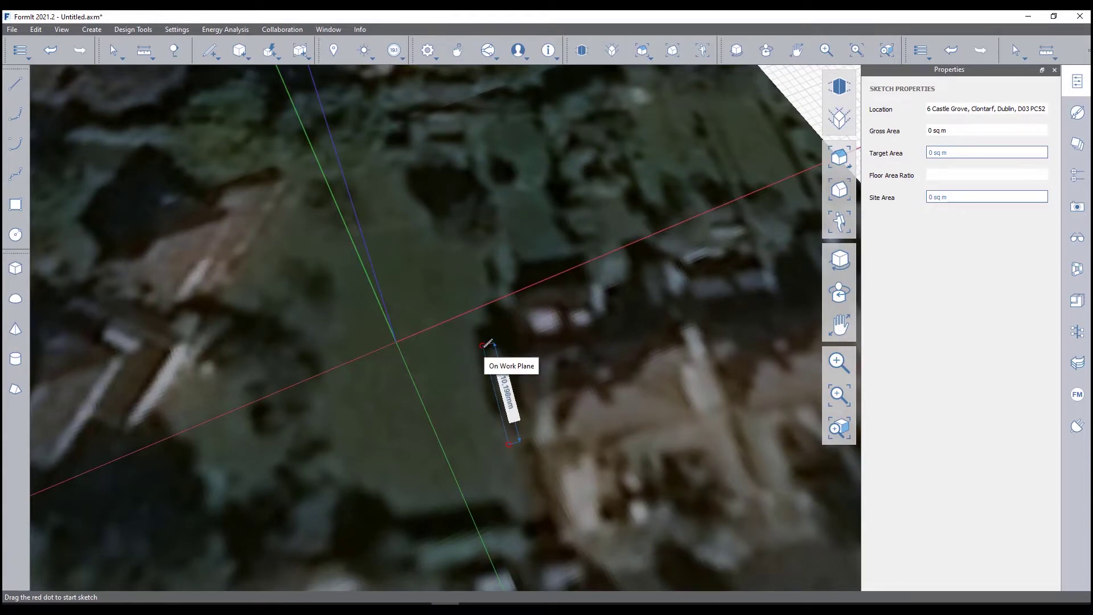
type("10000")
key("Return")
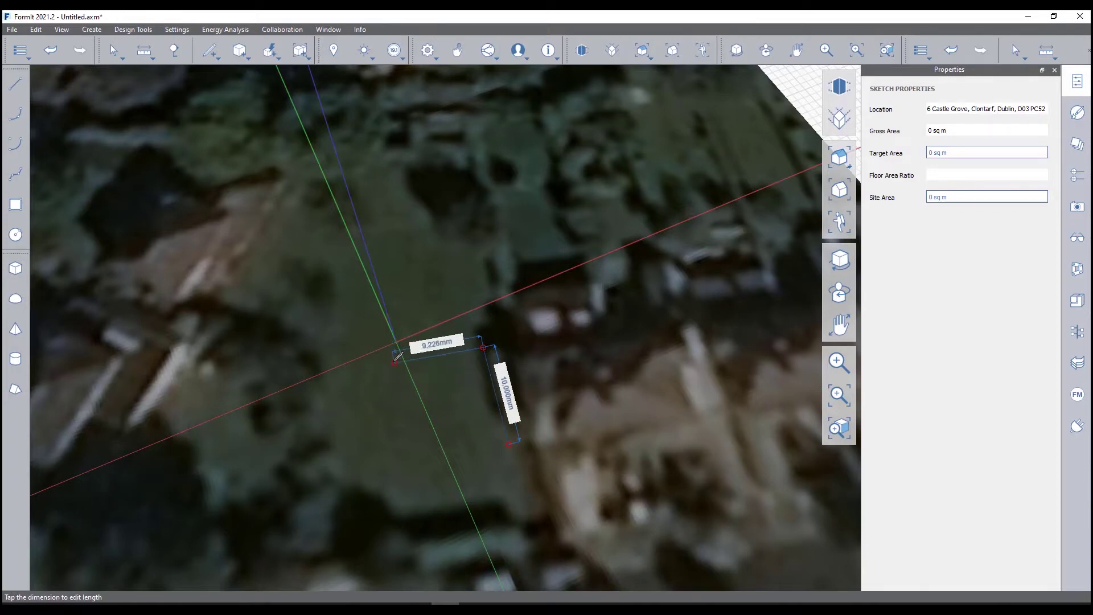
Switch the measurement units to metres.
left_click(177, 29)
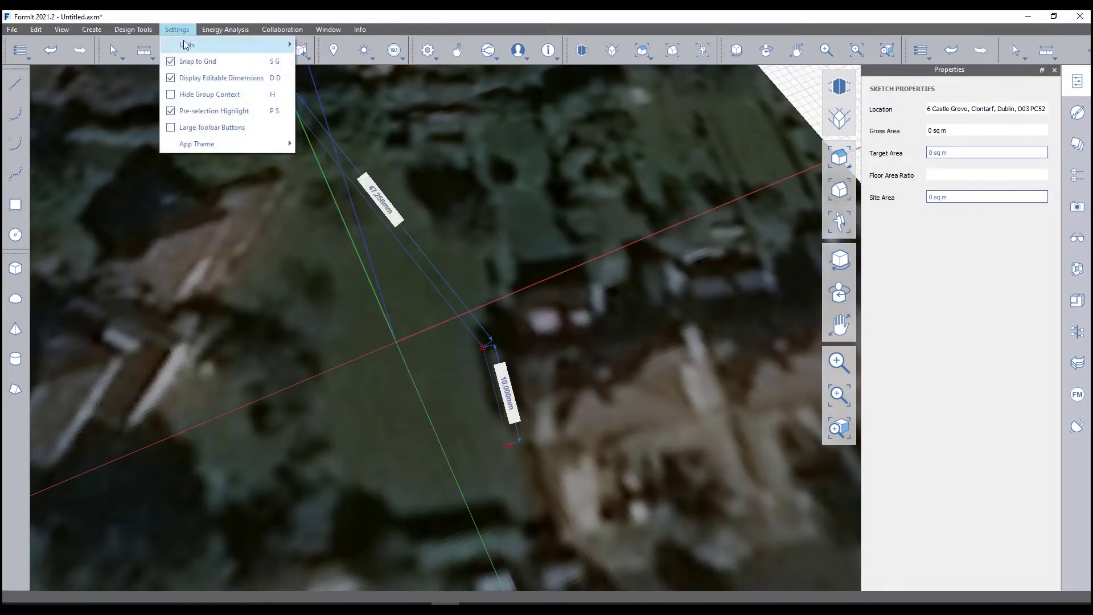
mouse_move(183, 43)
left_click(356, 90)
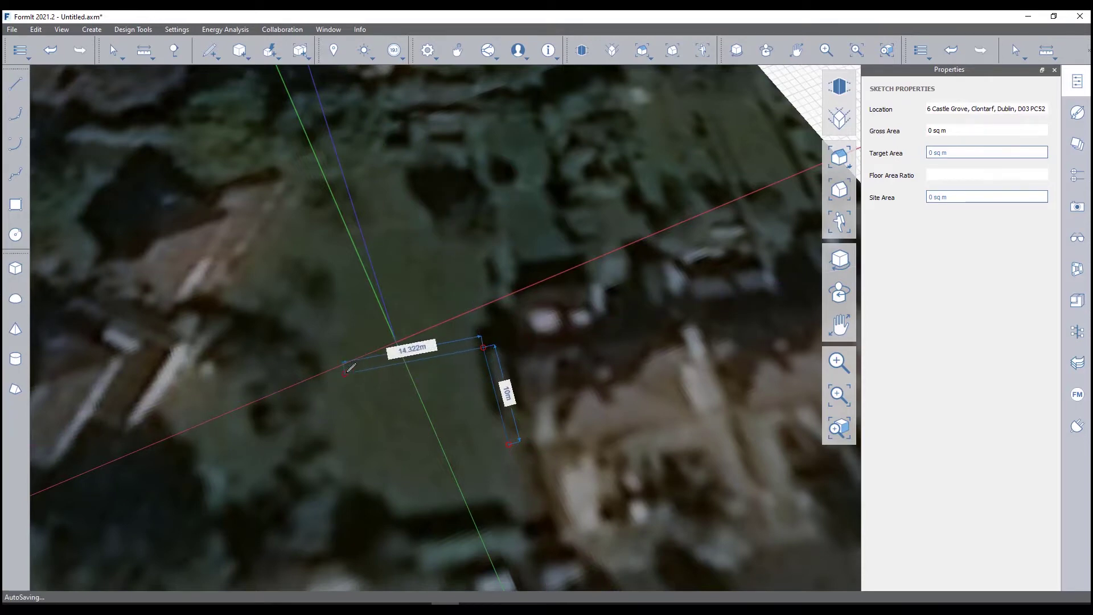
Continue the footprint outline with segments of 14 m, 9 m, about 9.7 m and about 6.1 m.
left_click(347, 376)
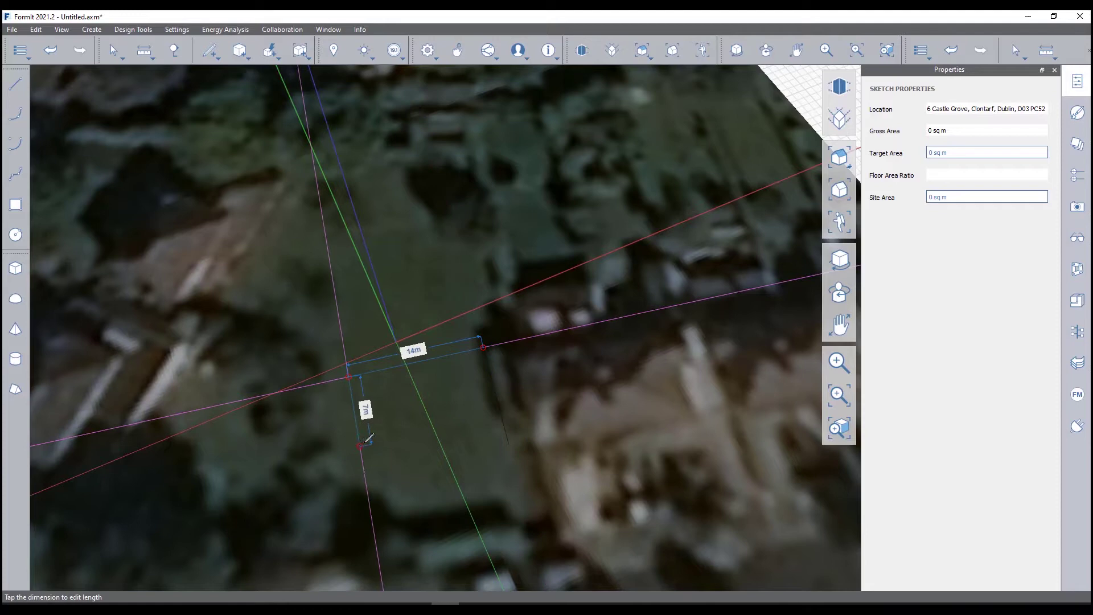
right_click_drag(433, 372, 602, 354)
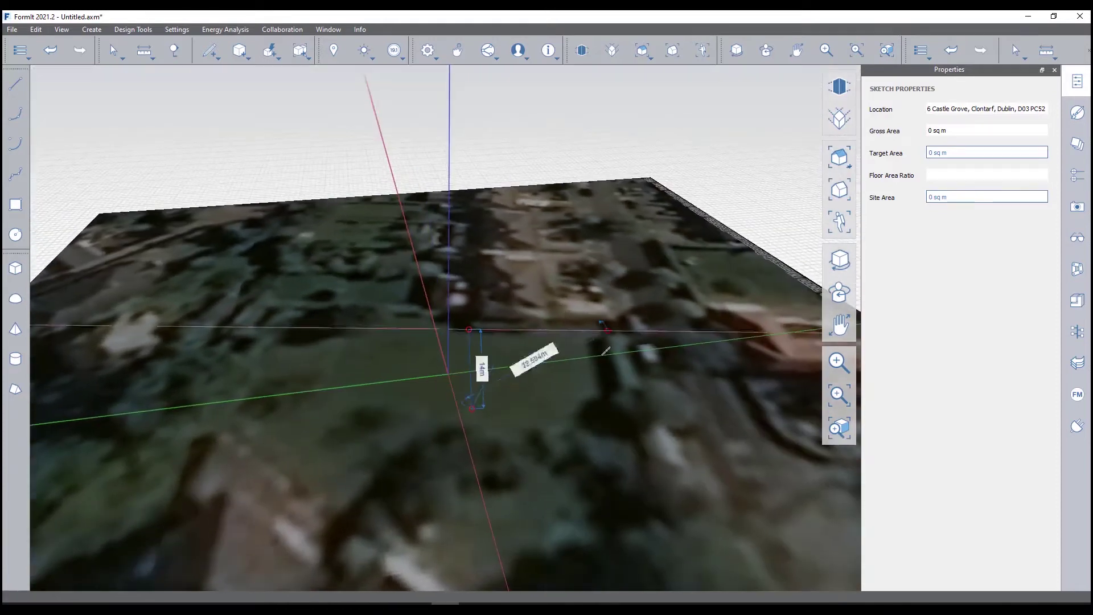
left_click(560, 407)
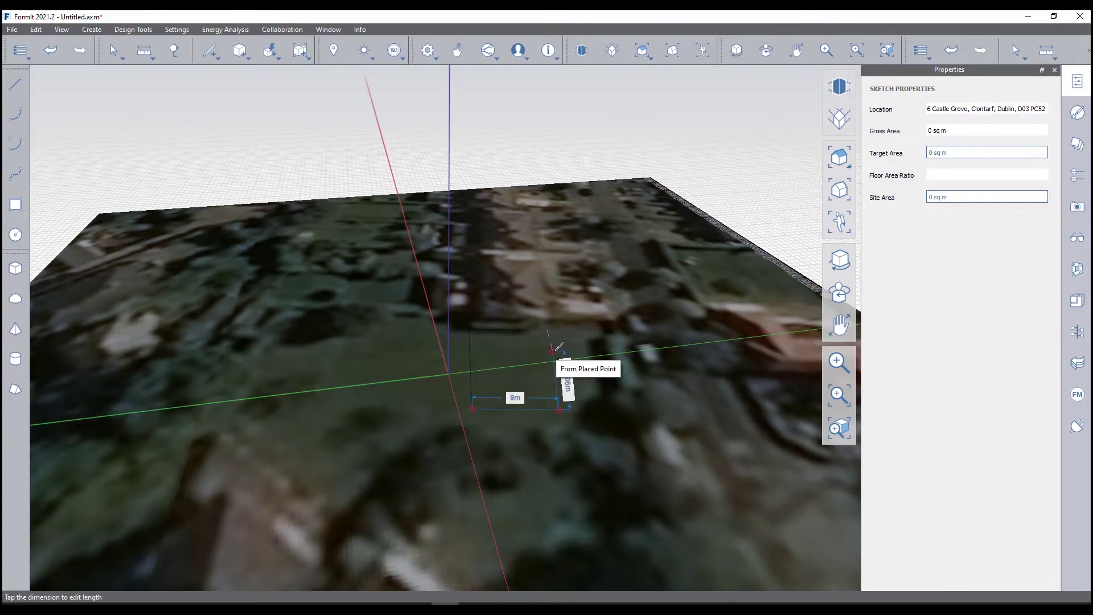
left_click(554, 350)
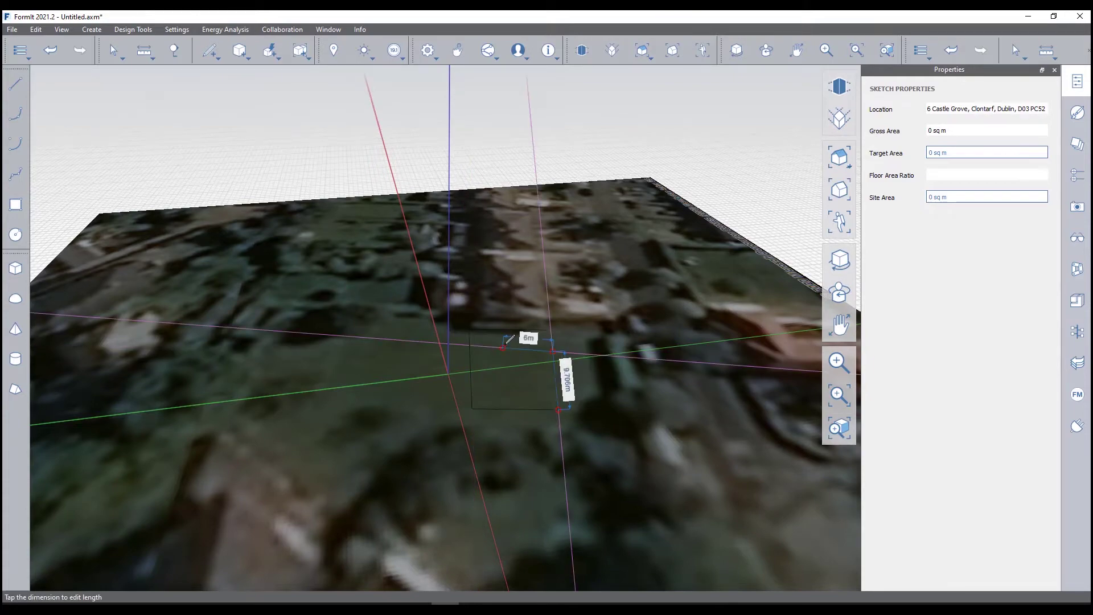
left_click(505, 340)
Close the footprint at its starting point with two more segments, about 4.4 m and about 2.2 m long.
right_click_drag(505, 340, 510, 384)
right_click_drag(541, 350, 528, 411)
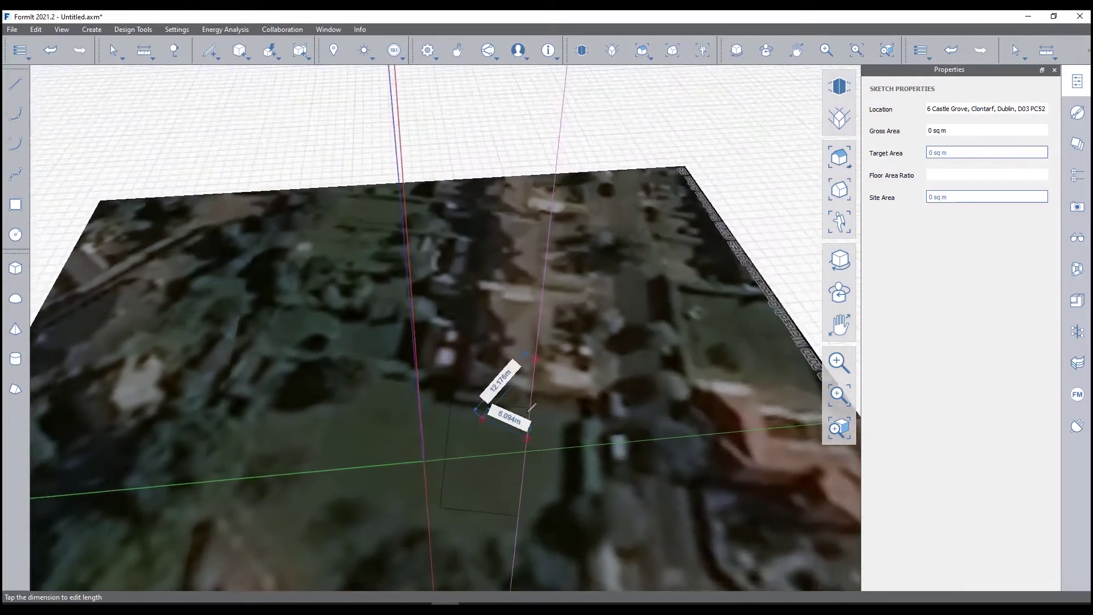
scroll(533, 406, "up", 10)
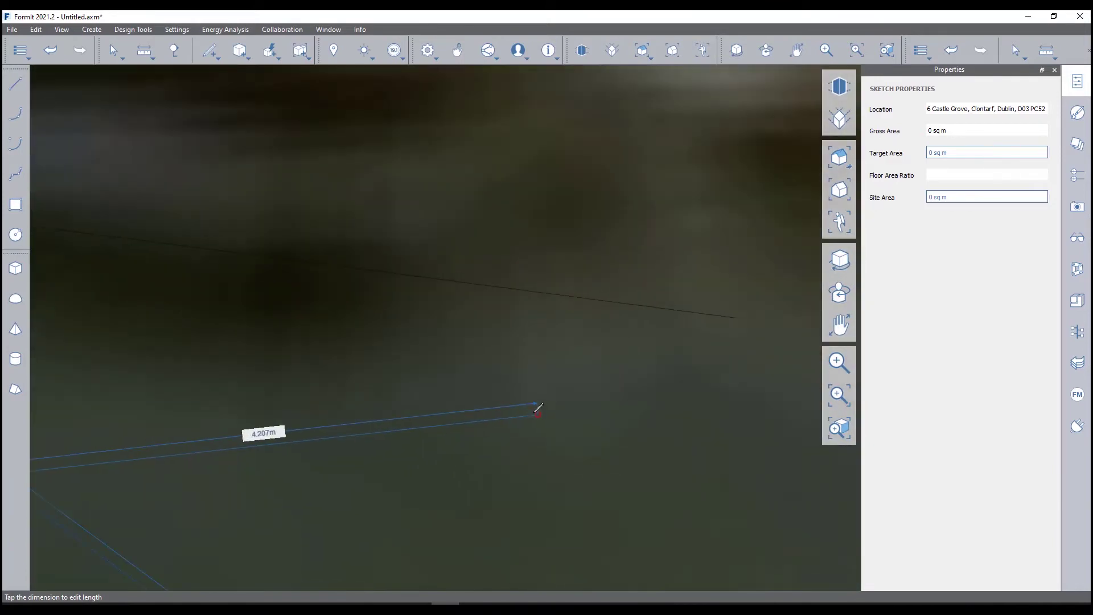
scroll(538, 408, "down", 5)
left_click(553, 445)
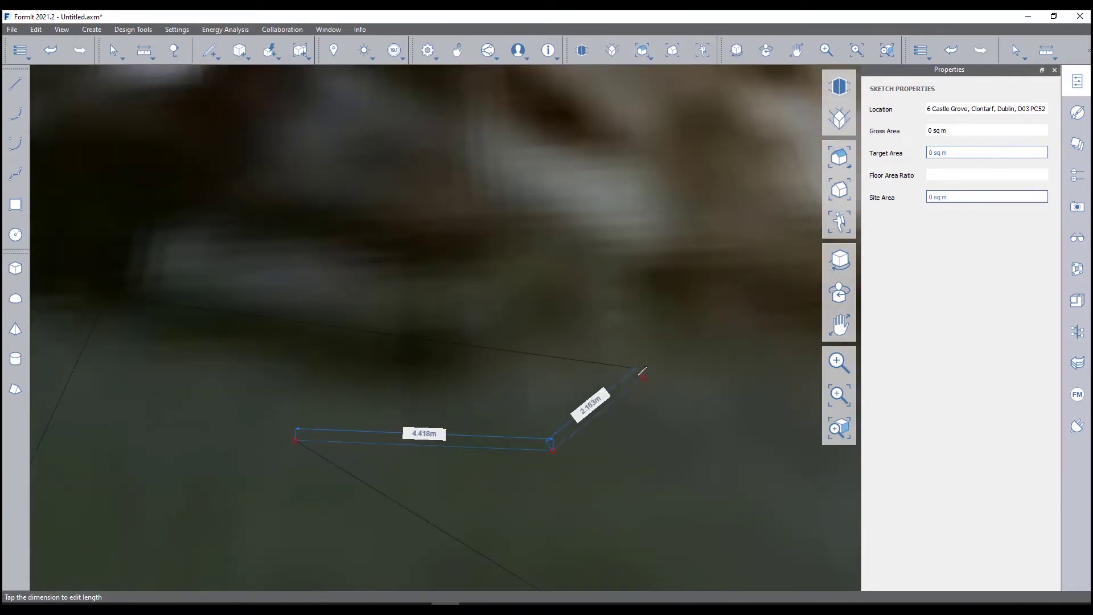
left_click(629, 366)
key("Escape")
scroll(470, 328, "down", 5)
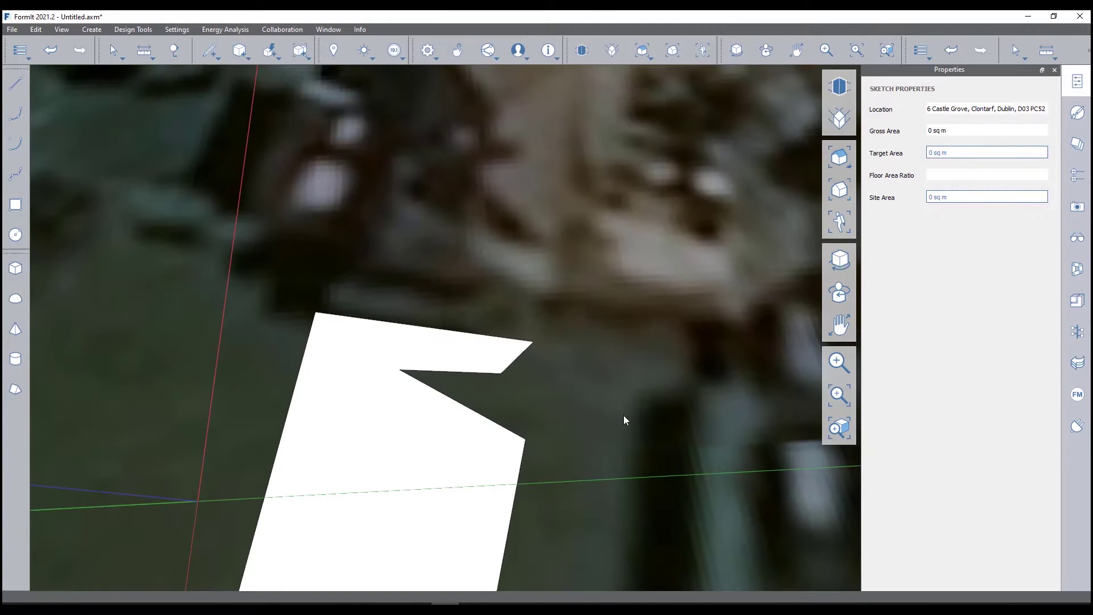
Extrude the closed footprint face 7 m upward into a building mass.
middle_click_drag(623, 420, 461, 420)
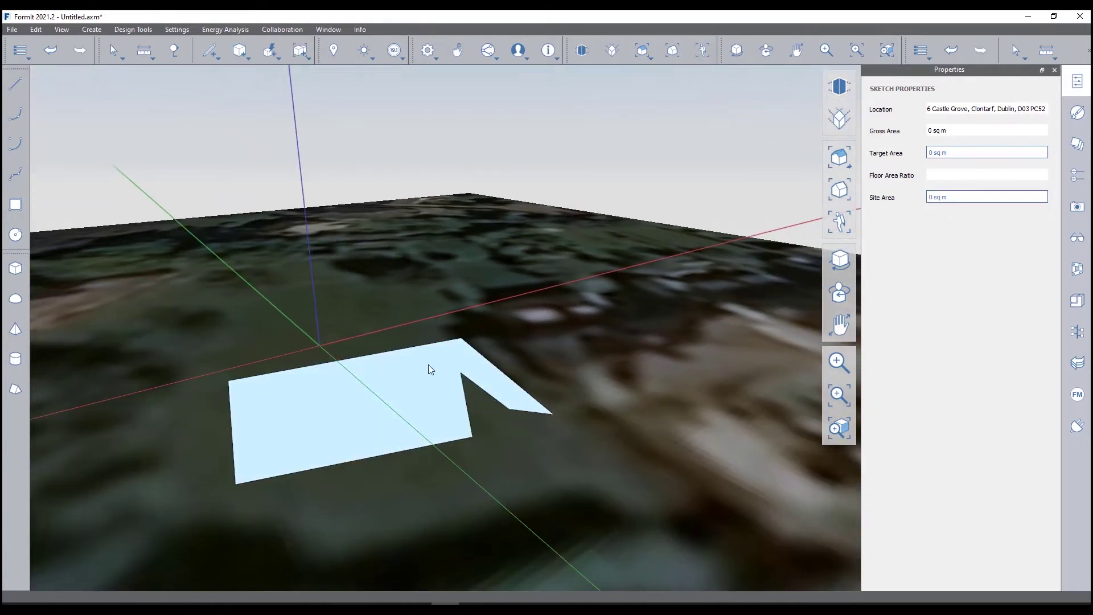
left_click_drag(462, 342, 472, 247)
scroll(469, 260, "down", 2)
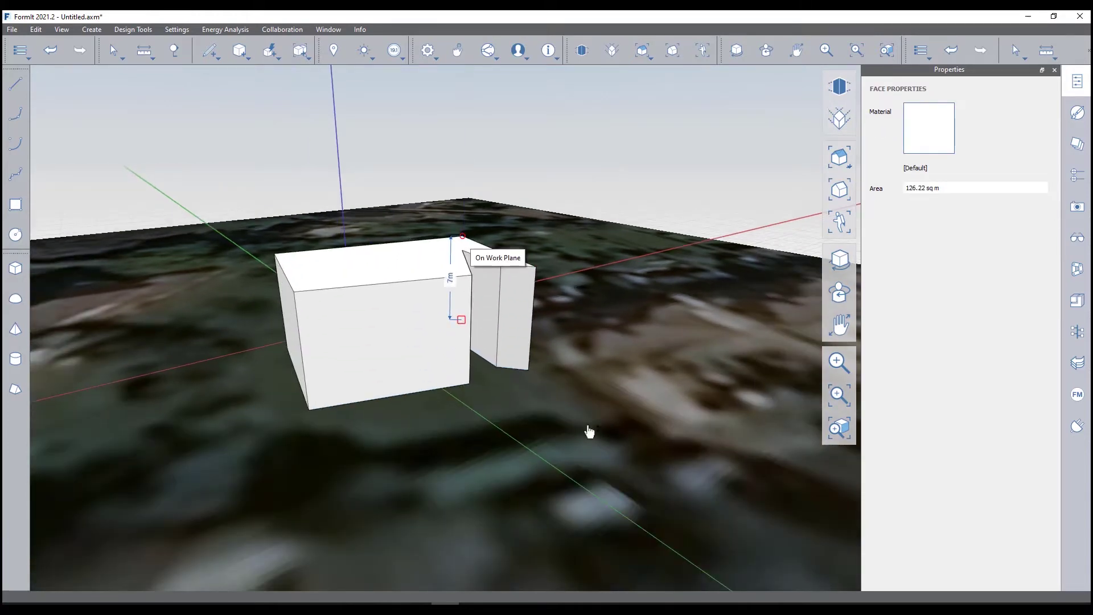
scroll(547, 407, "down", 3)
middle_click_drag(490, 384, 177, 268)
middle_click_drag(397, 295, 342, 203)
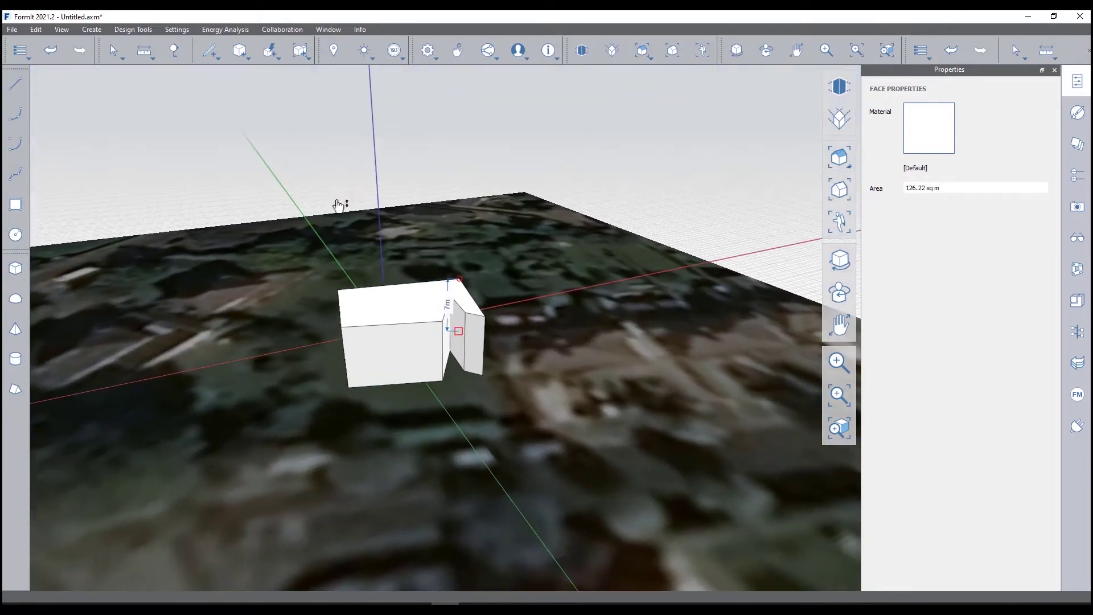
Draw a line across the roughly 9.7 m wide front wall between the mid-points of its two vertical edges.
mouse_move(212, 59)
left_click(220, 80)
scroll(402, 336, "up", 3)
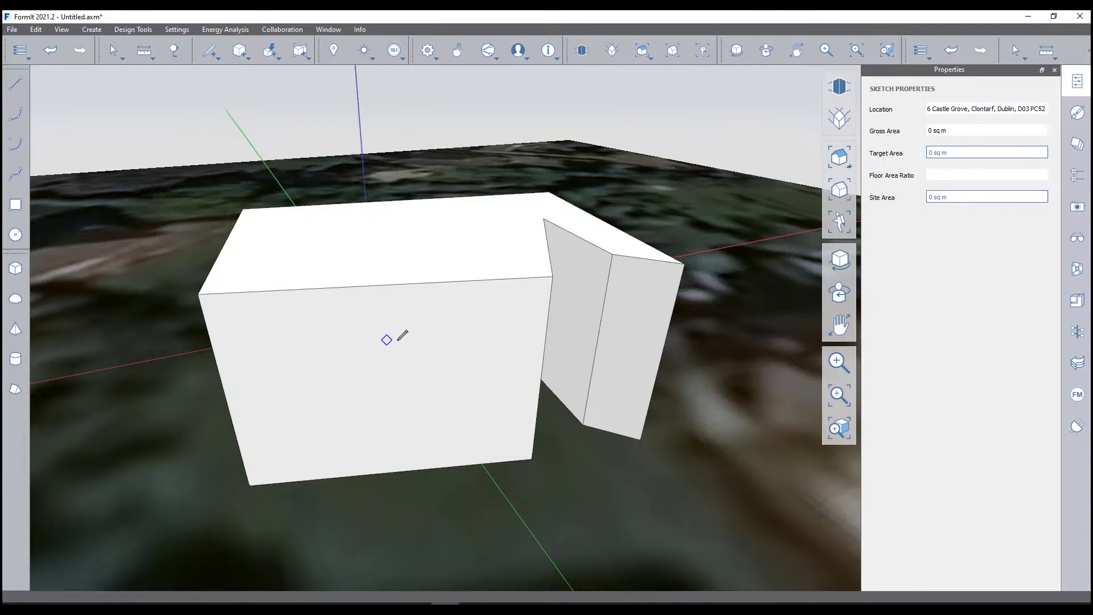
middle_click_drag(393, 370, 429, 346)
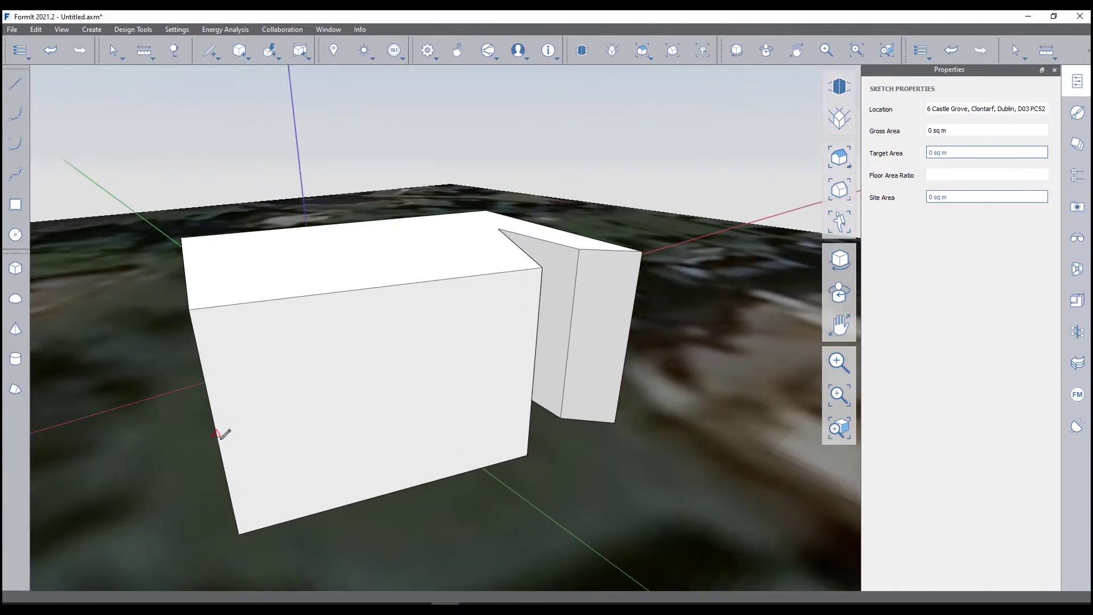
middle_click_drag(235, 438, 281, 378)
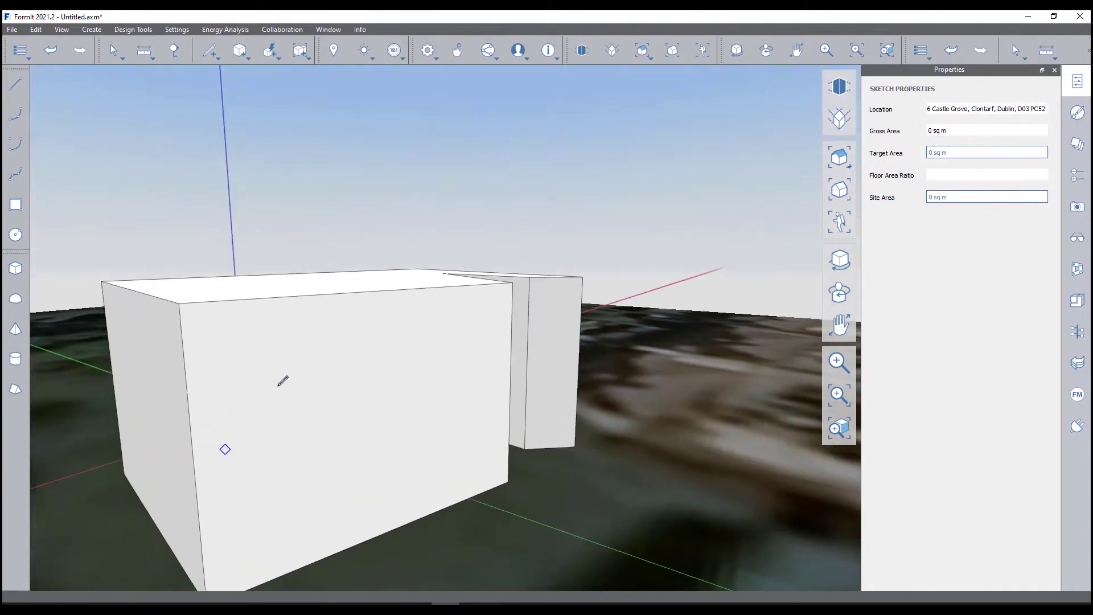
left_click(193, 462)
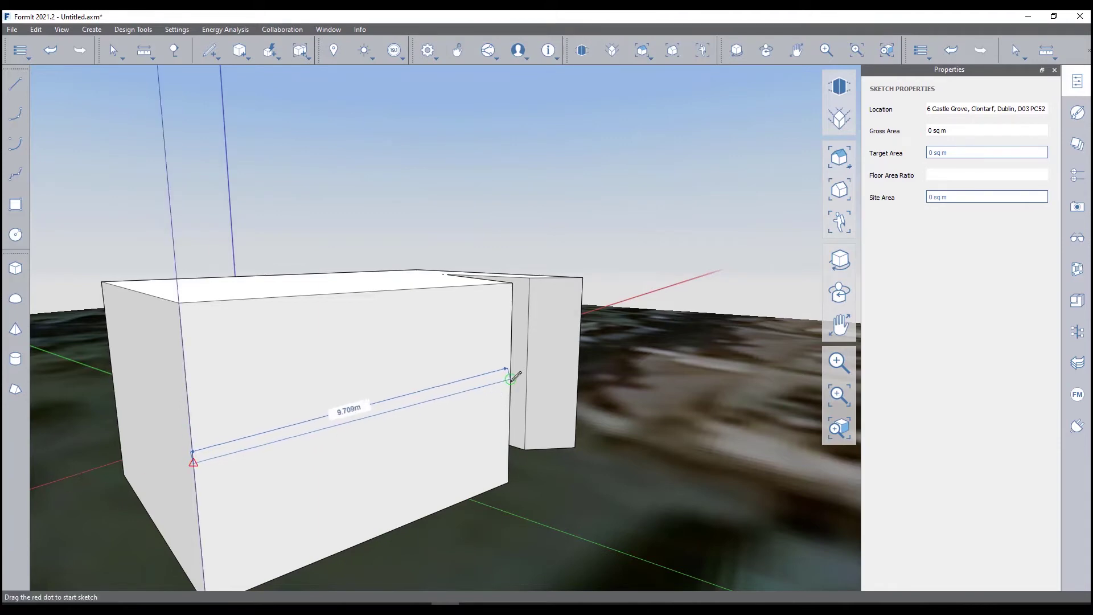
left_click(511, 385)
mouse_move(486, 349)
middle_mouse_down()
mouse_move(381, 352)
mouse_move(295, 310)
mouse_move(313, 325)
middle_mouse_up()
scroll(341, 322, "up", 3)
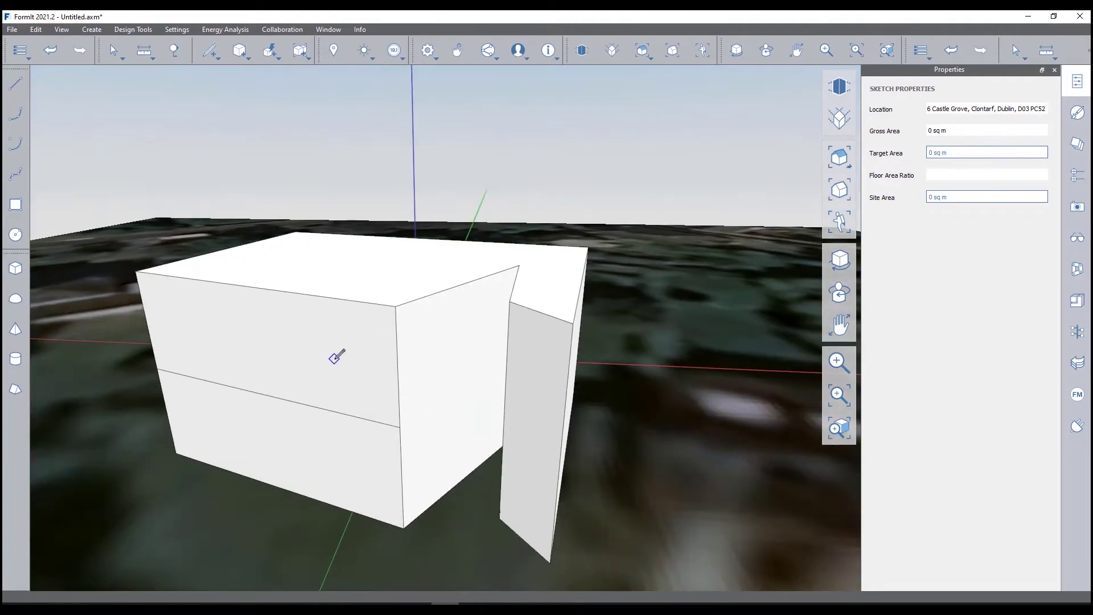
Continue the dividing line from the front corner across the adjacent wall to the mid-point of its far vertical edge.
left_click(399, 427)
middle_click_drag(480, 361, 516, 324)
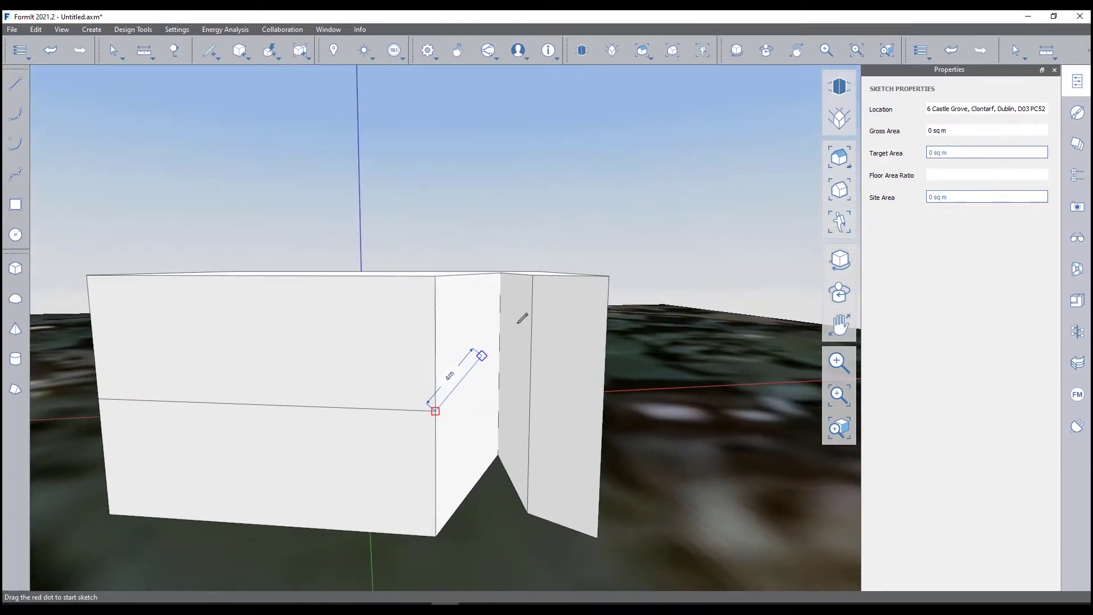
left_click(499, 373)
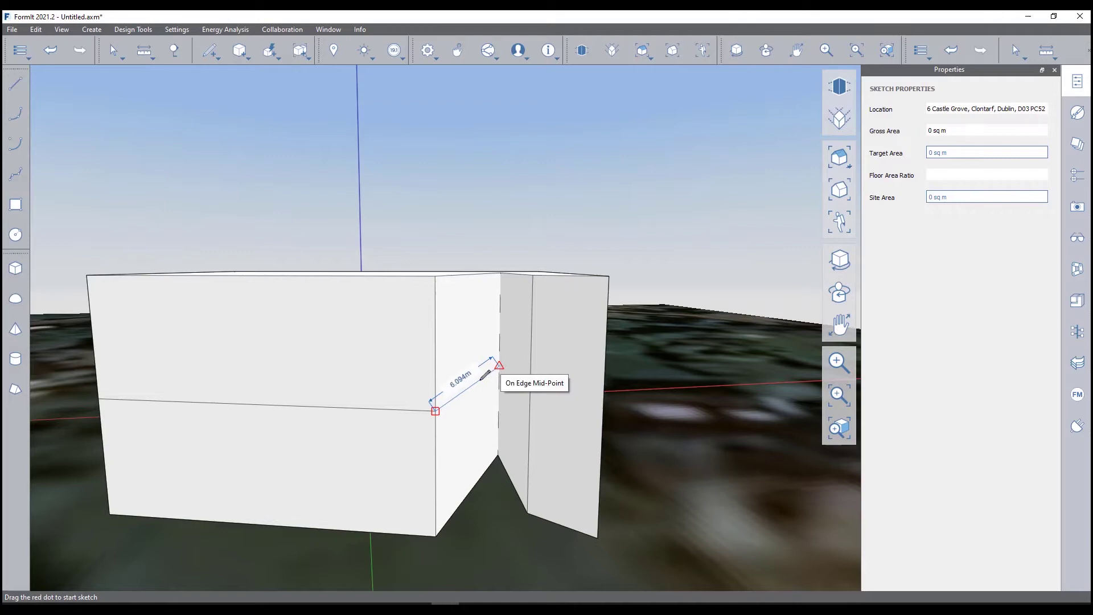
key("Escape")
Try to push or pull the upper half of the divided front wall.
scroll(456, 366, "down", 3)
middle_click_drag(456, 364, 579, 401)
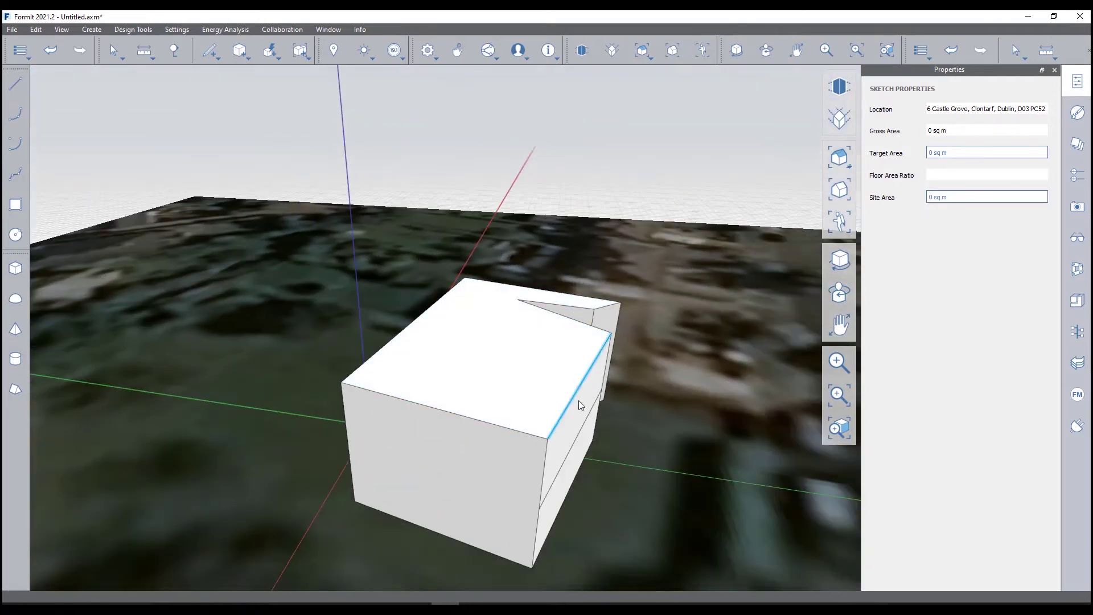
left_click(573, 405)
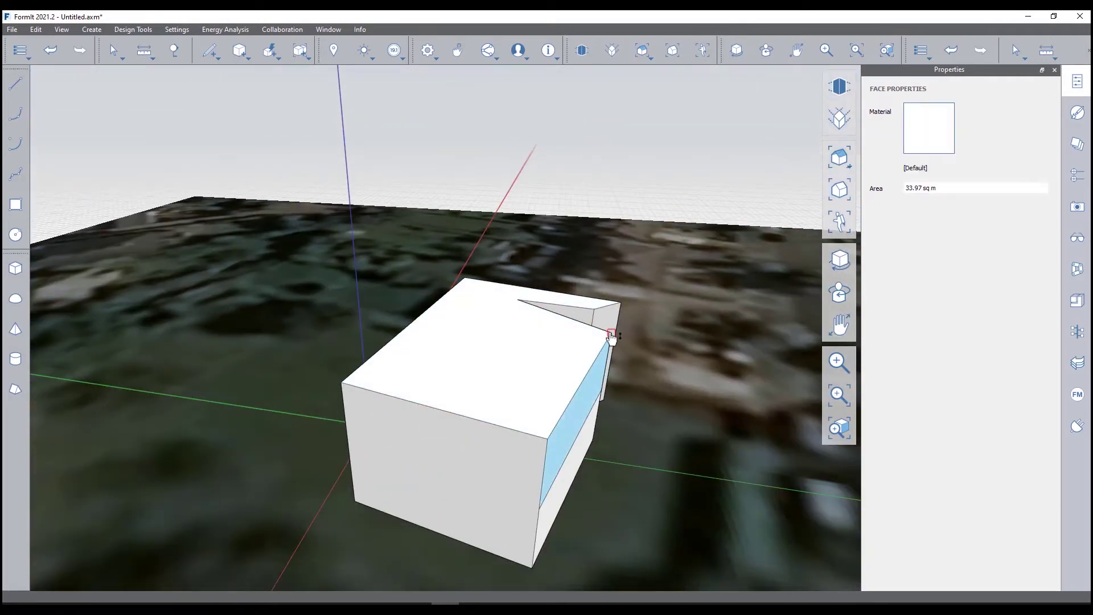
left_click_drag(574, 405, 563, 331)
key("Escape")
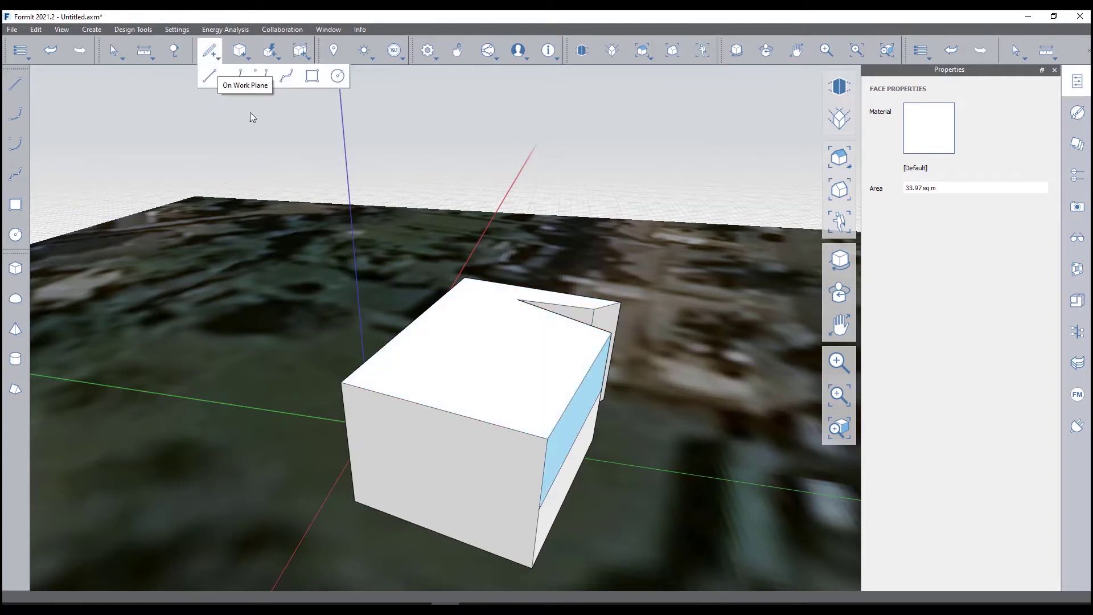
Draw a line about 11.8 m long across the building's top face, from the outer edge to the inner corner of the notch.
left_click(207, 76)
middle_click_drag(485, 371, 371, 378)
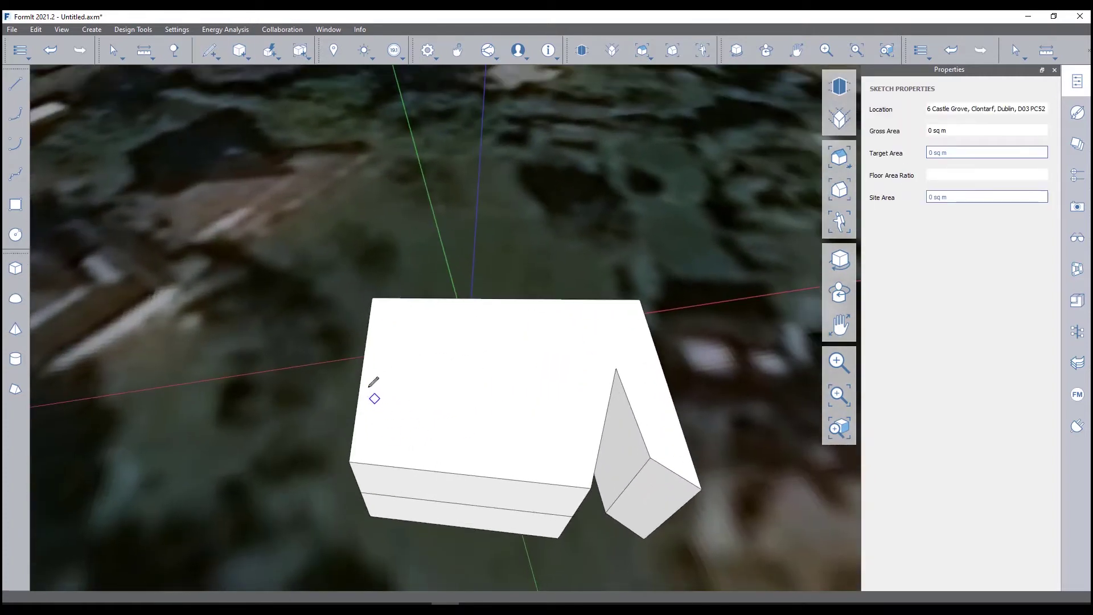
left_click(362, 369)
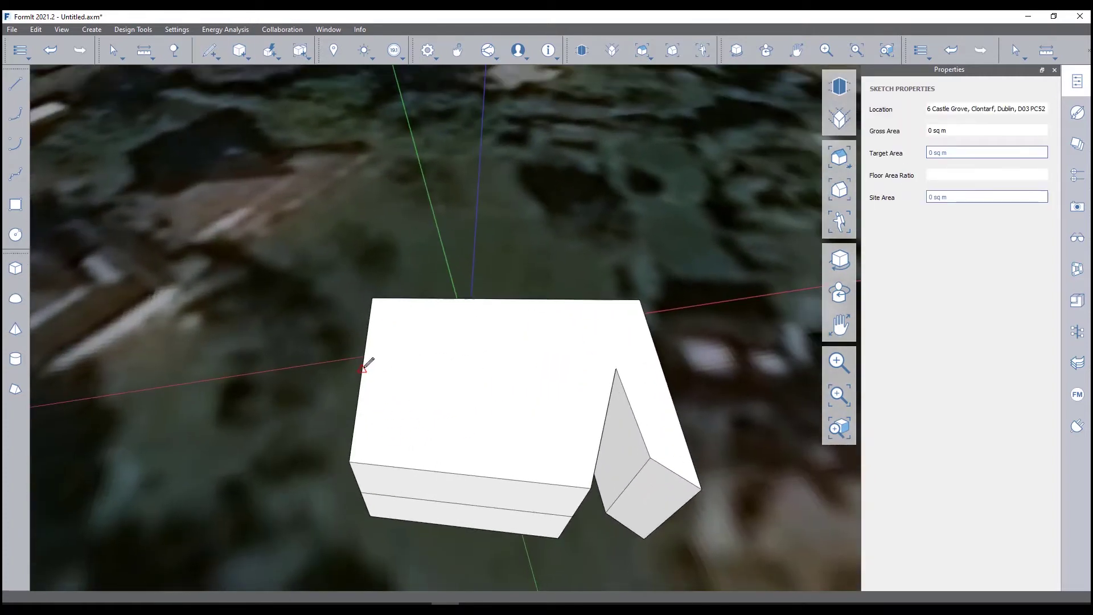
left_click(615, 375)
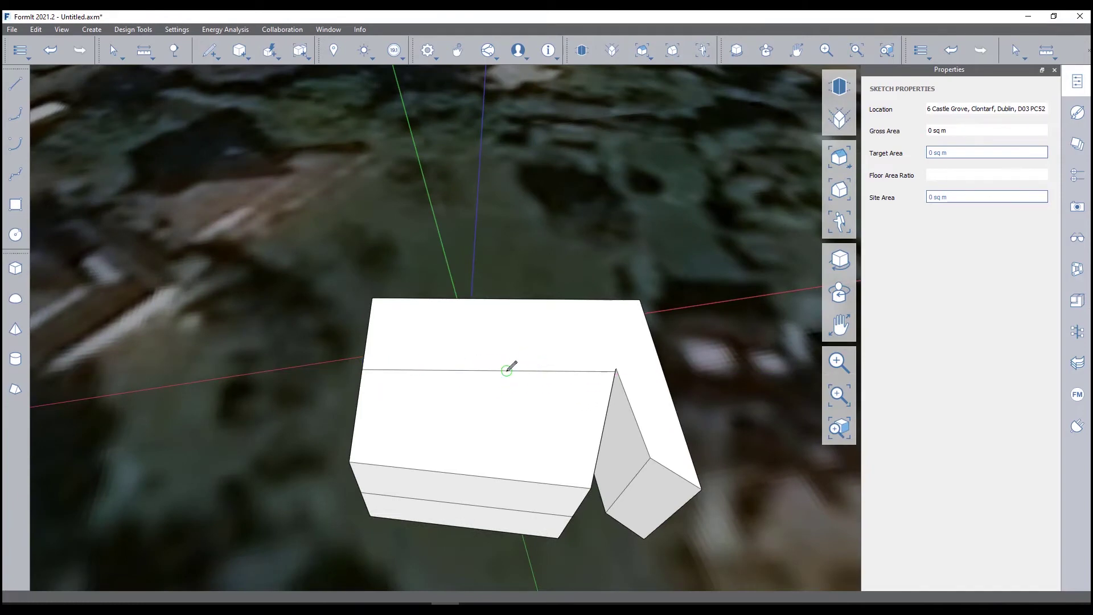
key("Escape")
Push the front section of the divided roof down to the wall's mid-height line, leaving a lower stepped block.
mouse_move(527, 370)
middle_mouse_down()
mouse_move(549, 373)
mouse_move(534, 397)
middle_mouse_up()
left_click(530, 434)
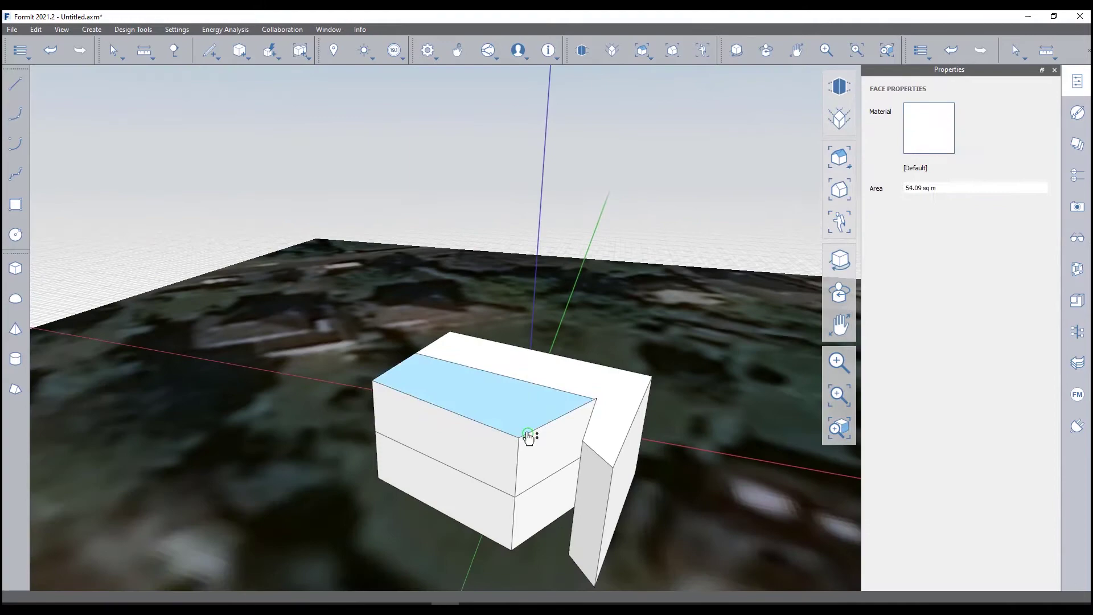
left_click_drag(520, 442, 517, 501)
left_click(402, 371)
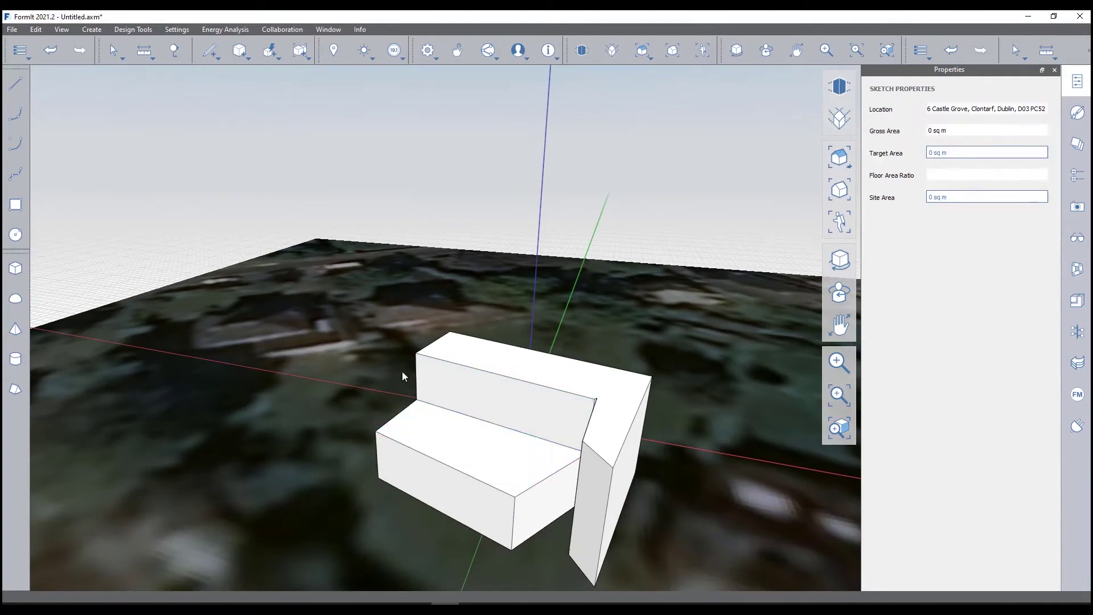
Sketch a rectangle about 10.6 m by 7 m on the ground beside the building and extrude it 4 m upward.
mouse_move(403, 371)
middle_mouse_down()
mouse_move(505, 320)
mouse_move(645, 304)
mouse_move(548, 361)
mouse_move(508, 287)
mouse_move(543, 325)
mouse_move(562, 382)
mouse_move(672, 367)
mouse_move(582, 371)
mouse_move(561, 355)
mouse_move(596, 340)
mouse_move(497, 391)
middle_mouse_up()
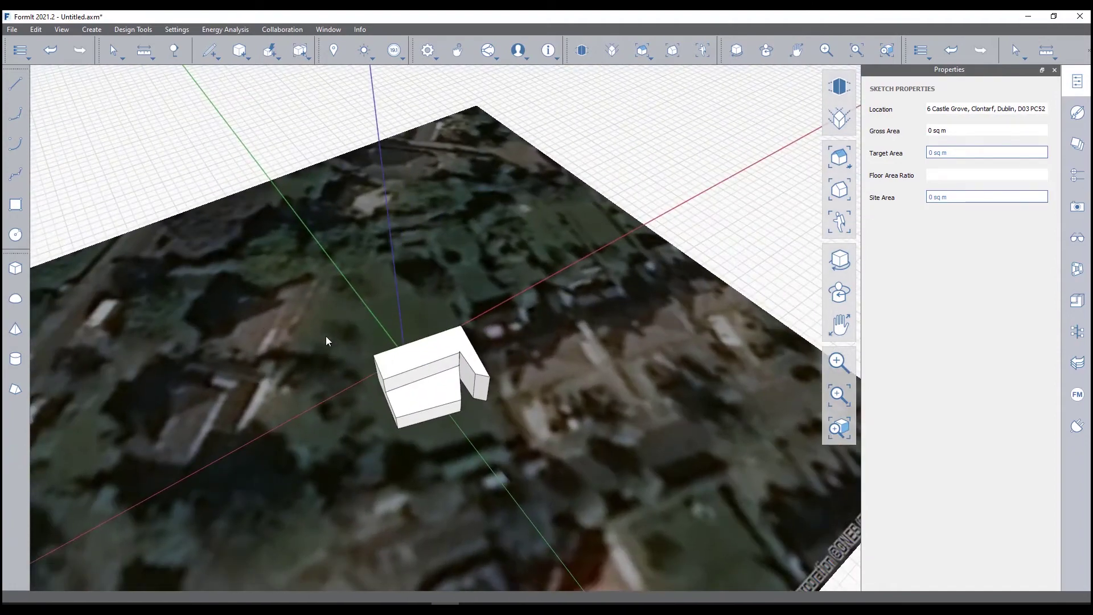
middle_click_drag(326, 336, 222, 97)
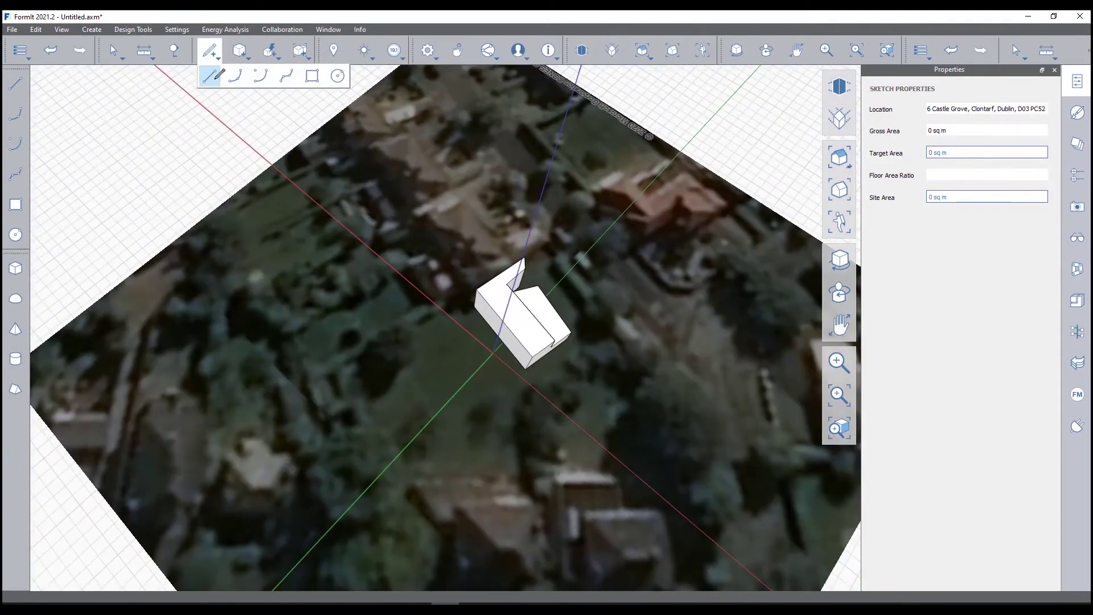
left_click(218, 74)
scroll(438, 457, "up", 3)
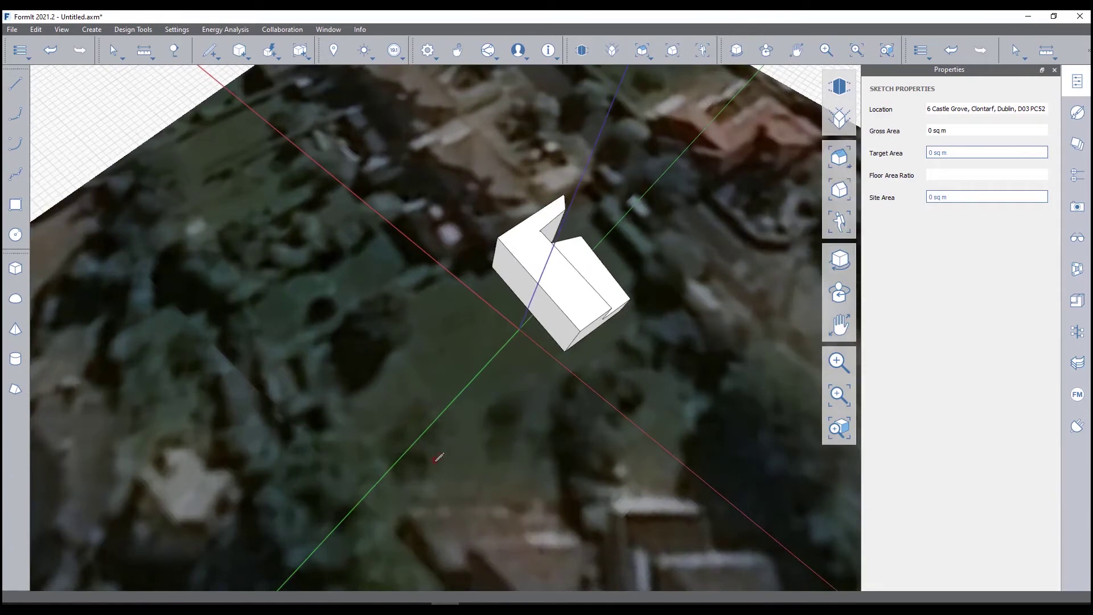
left_click(527, 469)
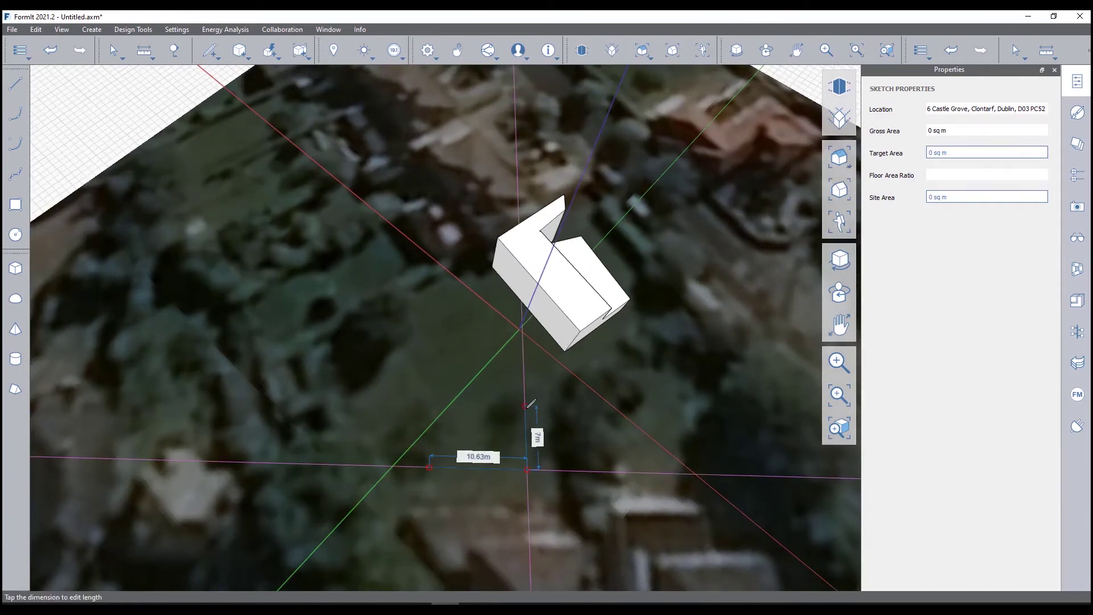
left_click(525, 406)
left_click(431, 403)
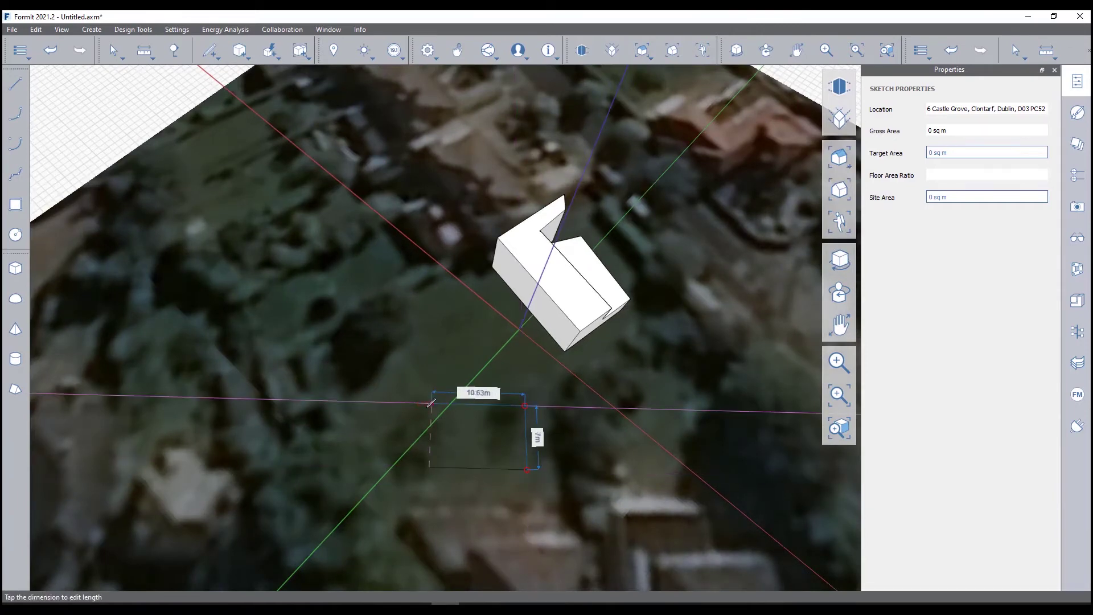
left_click(428, 468)
middle_click_drag(450, 455, 325, 420)
left_click_drag(323, 420, 375, 360)
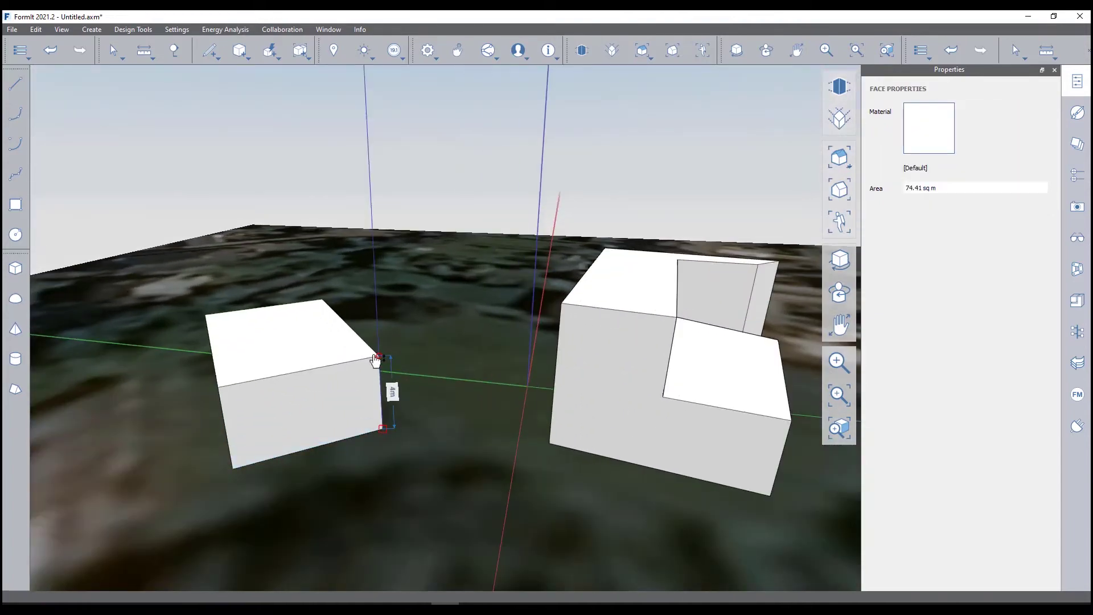
Draw a triangular gable above the new block's end wall, with its apex 2.5 m above the top edge's mid-point and lines to both corners.
left_click(211, 52)
left_click(209, 77)
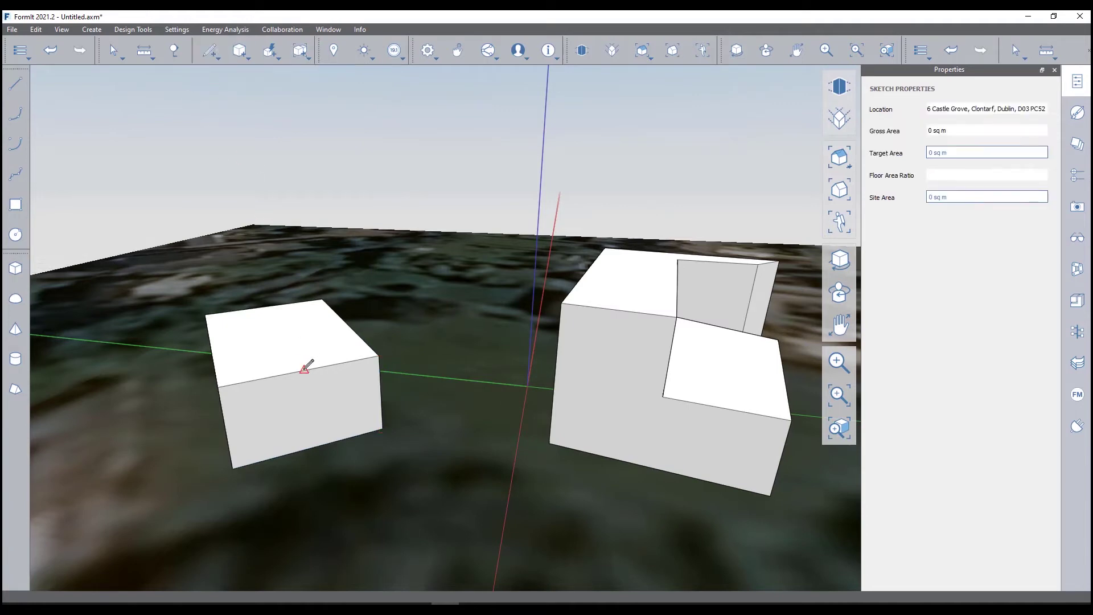
left_click(298, 315)
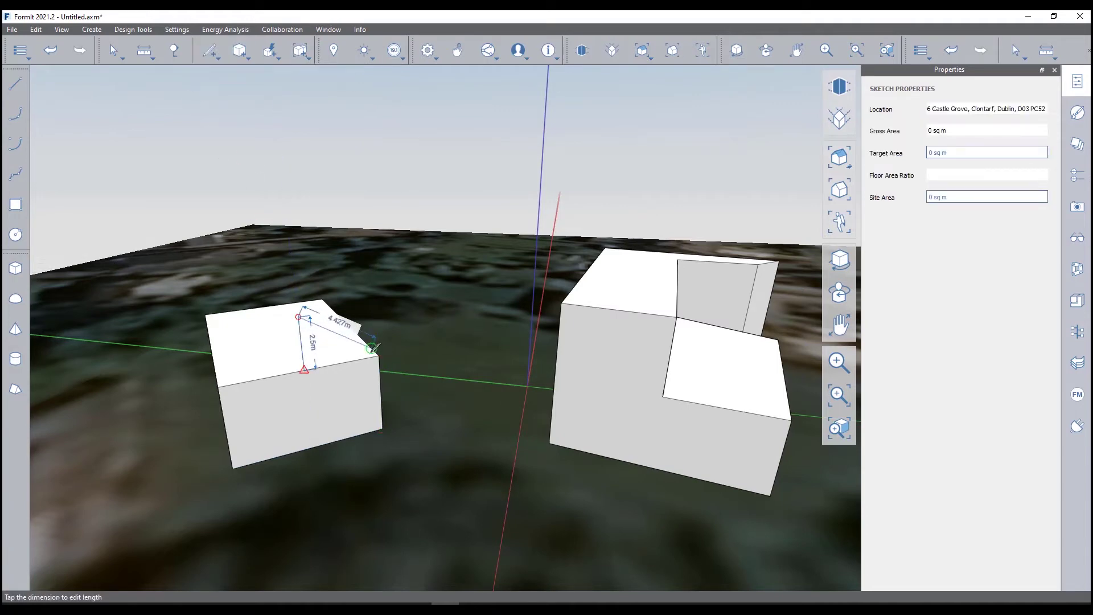
left_click(378, 355)
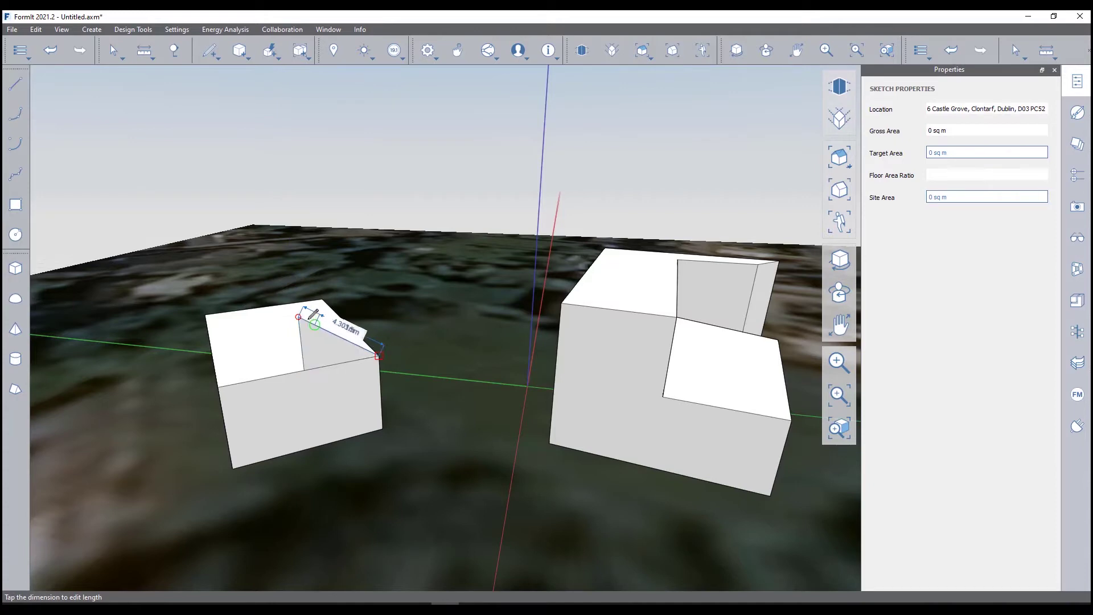
left_click(219, 387)
key("Escape")
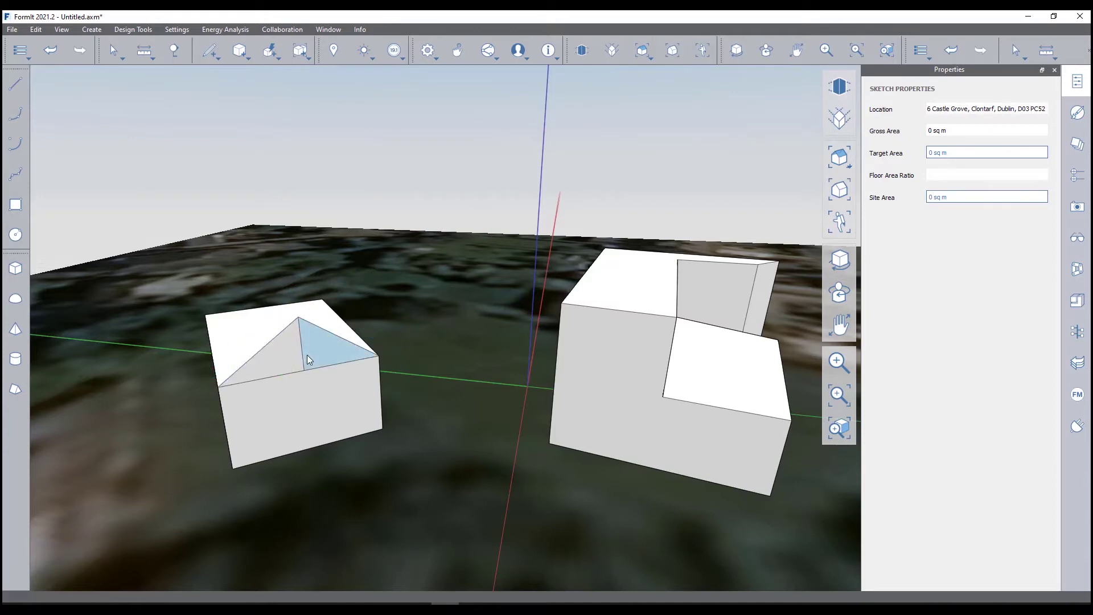
Draw a centre line along the small block's flat top, from the gable's base mid-point to the opposite edge's mid-point.
left_click(213, 57)
left_click(310, 80)
left_click(209, 59)
left_click(211, 76)
right_click_drag(231, 271, 412, 318)
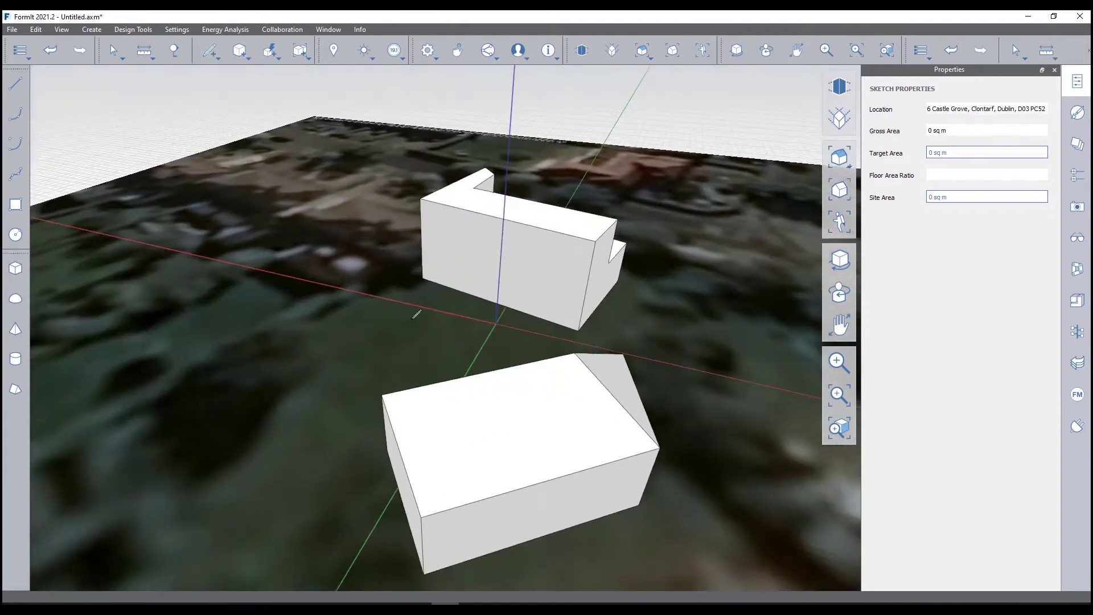
middle_click_drag(416, 313, 590, 431)
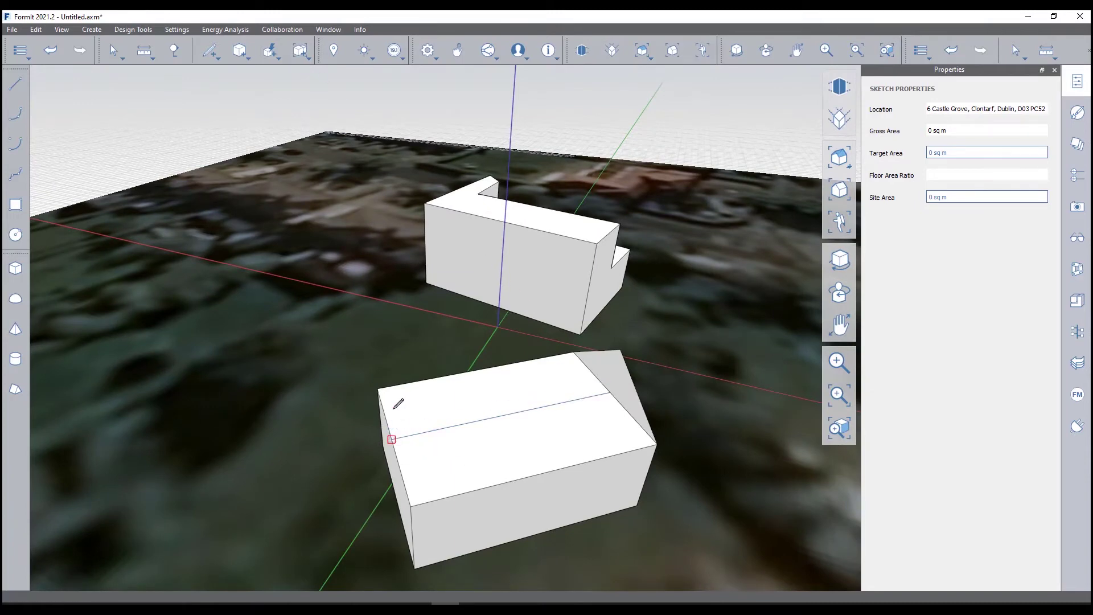
right_click_drag(392, 381, 530, 318)
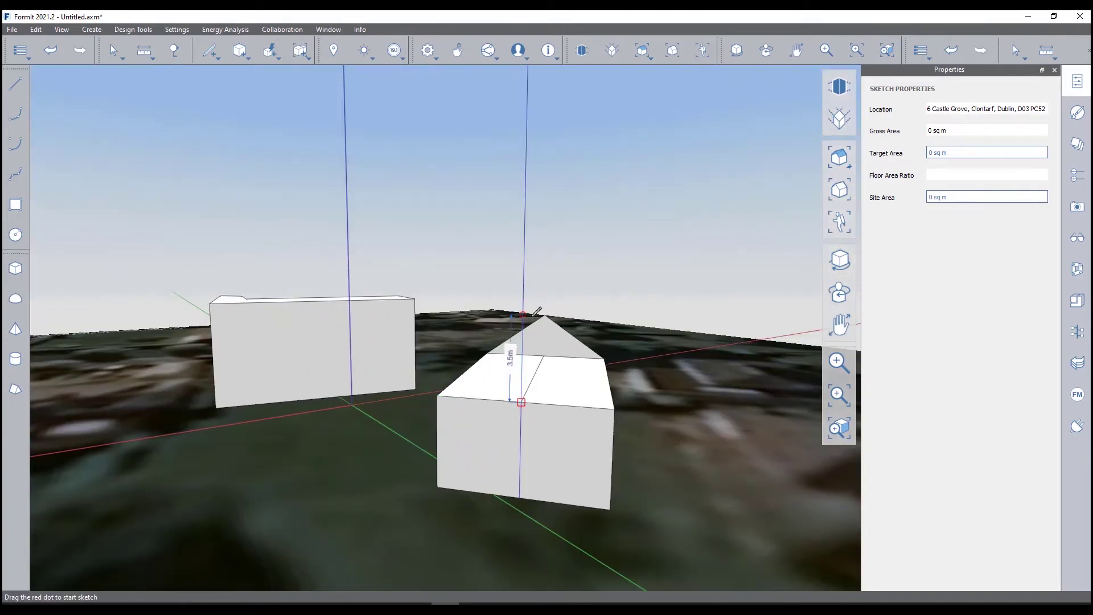
key("Escape")
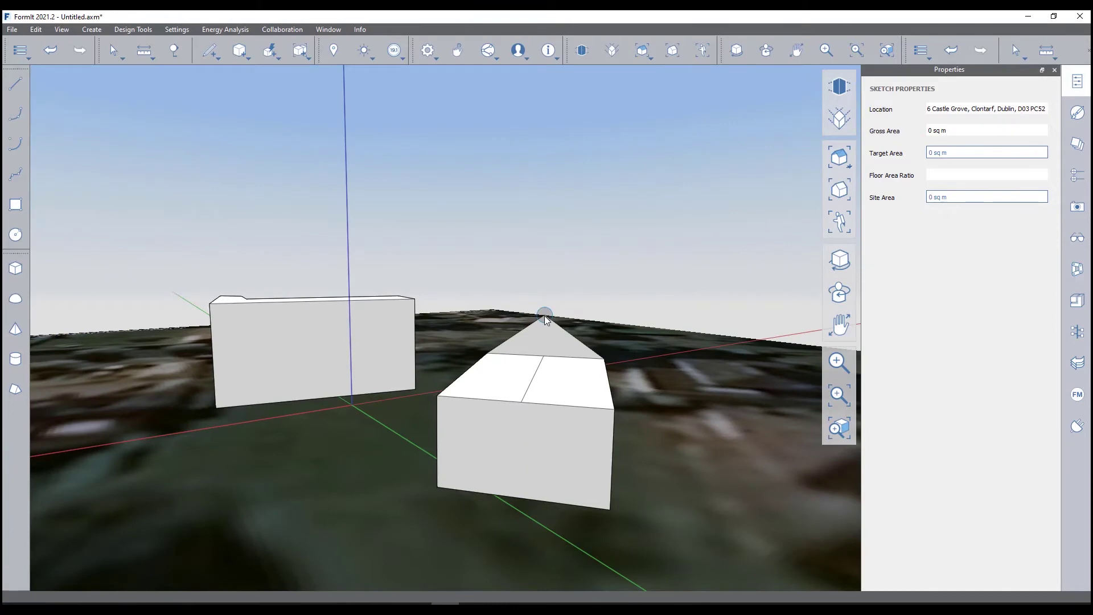
Extrude the triangular gable face along the centre line to the block's opposite end, forming a pitched roof.
left_click(529, 342)
middle_click_drag(673, 256, 568, 285, "shift")
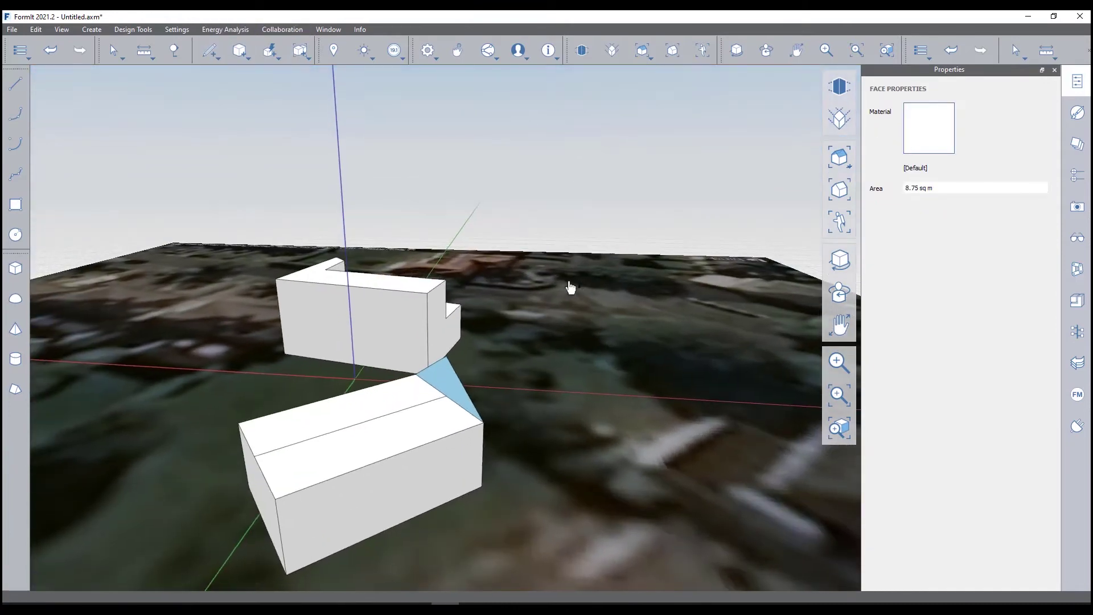
right_click(451, 390)
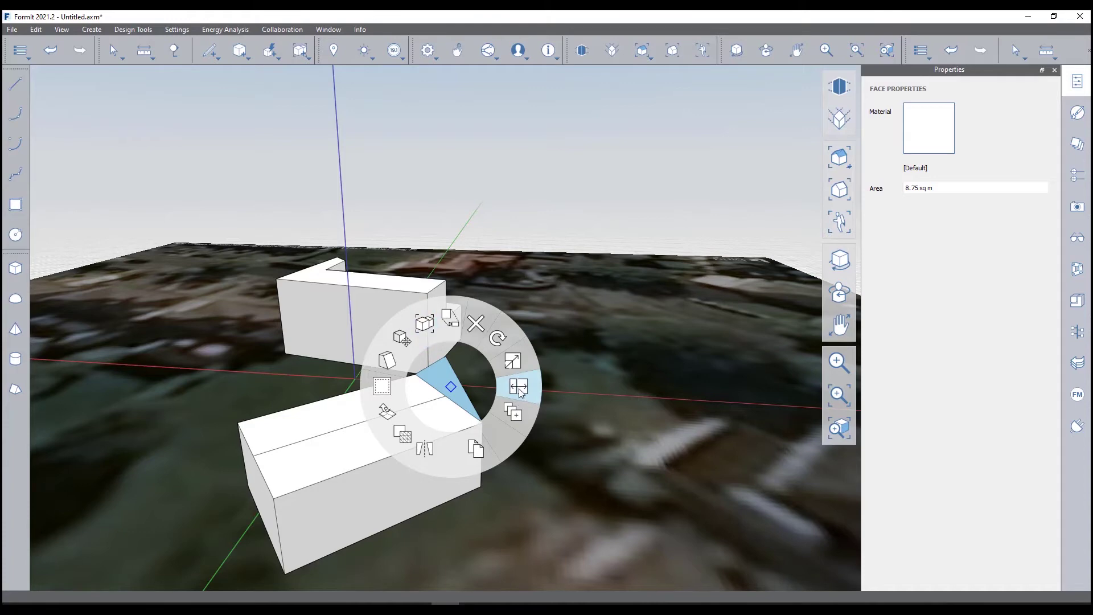
left_click(478, 453)
left_click_drag(452, 400, 257, 460)
middle_click_drag(456, 393, 649, 344)
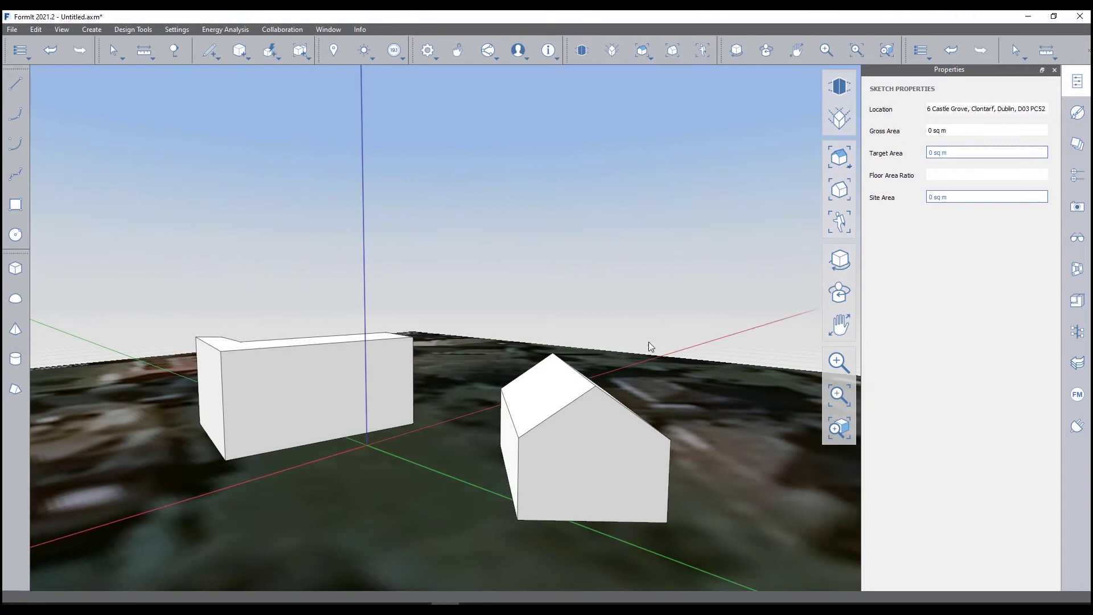
Select the whole pitched-roof house and turn it into a group.
middle_click_drag(370, 405, 406, 317)
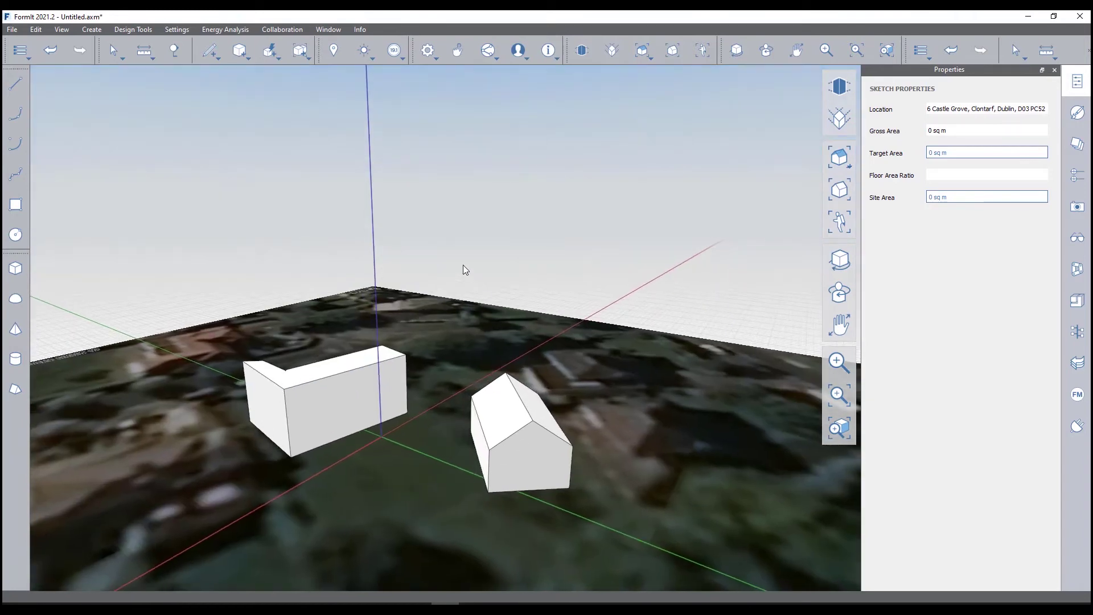
left_click_drag(453, 257, 599, 503)
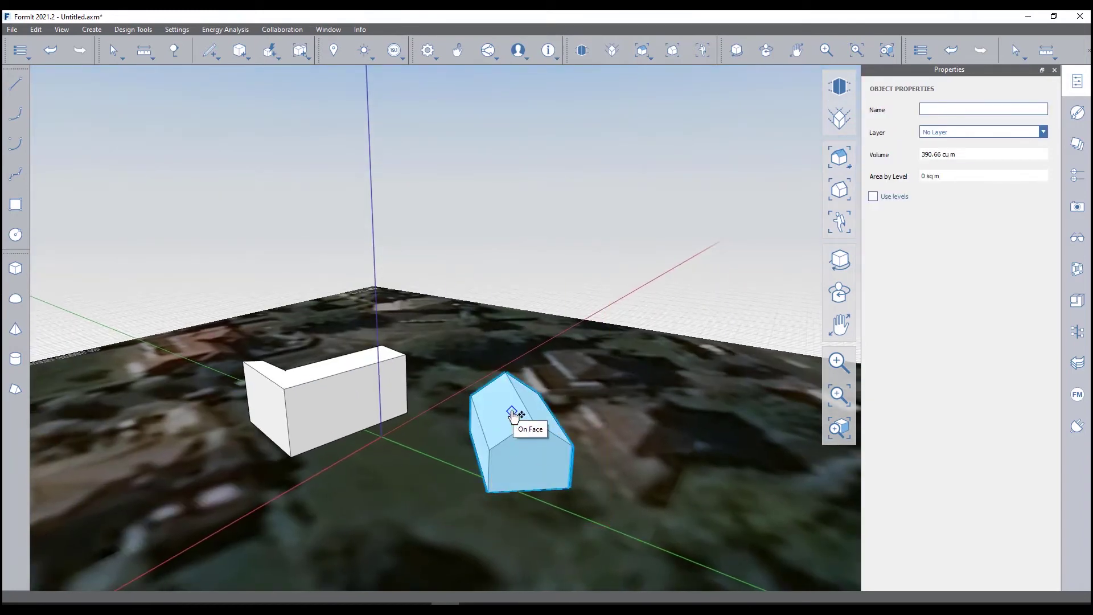
right_click(514, 414)
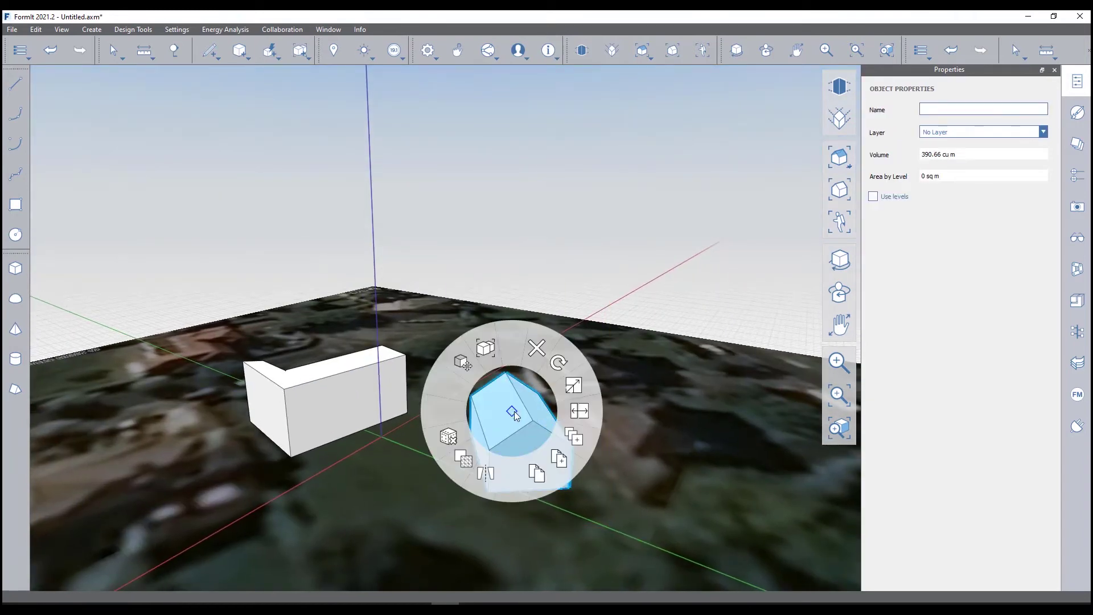
left_click(493, 354)
Select the entire stepped building with the notch and turn it into a group.
left_click_drag(151, 252, 422, 480)
right_click(351, 373)
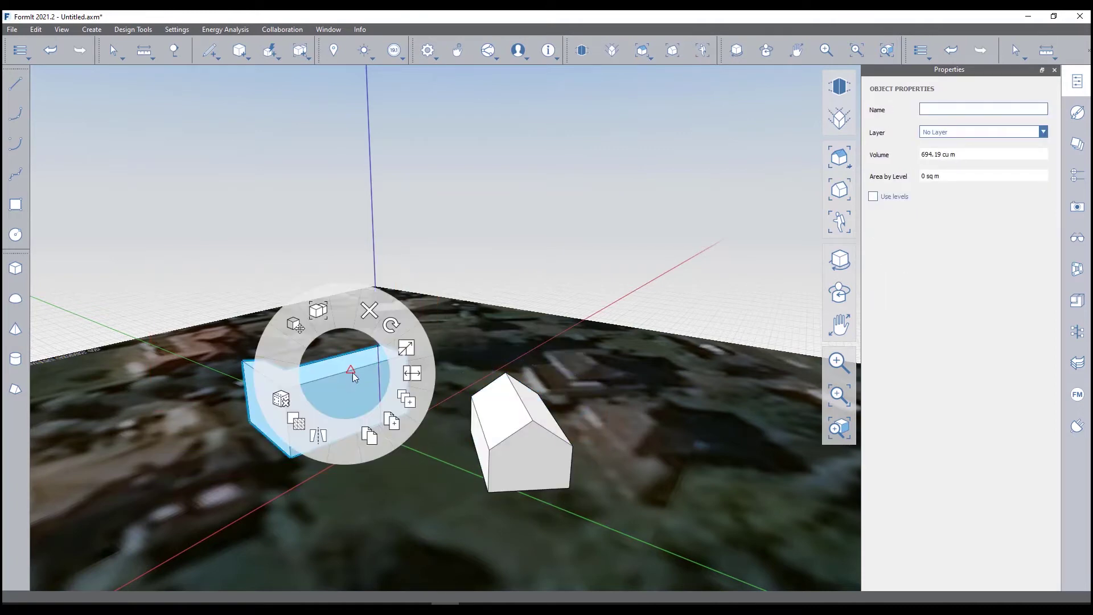
left_click(316, 311)
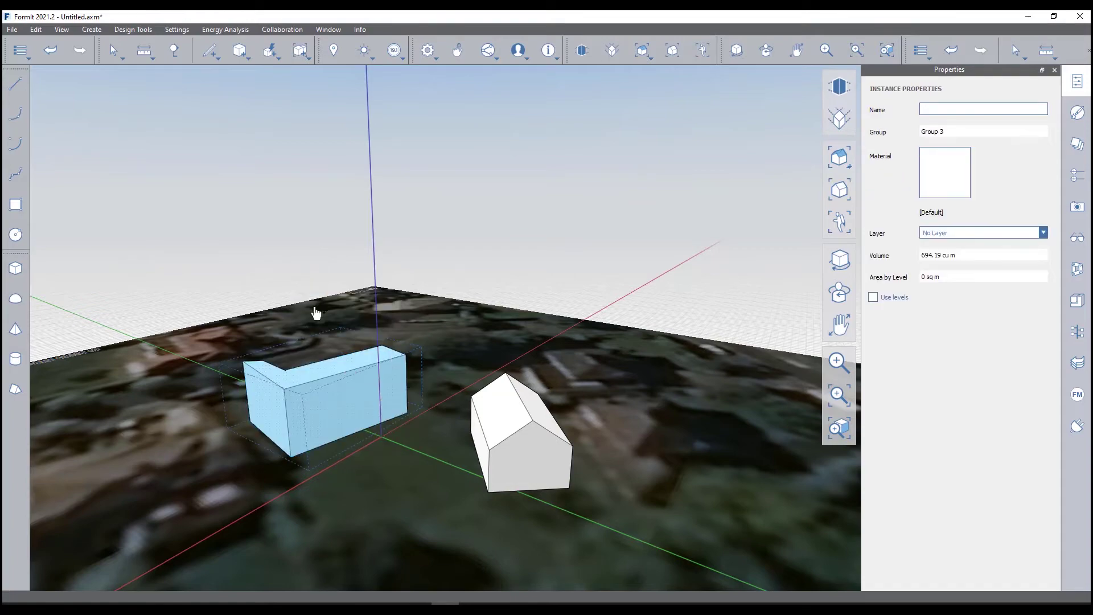
Copy the grouped pitched-roof house and paste the duplicate on the site between the two existing buildings.
right_click_drag(369, 271, 573, 408)
scroll(467, 354, "down", 5)
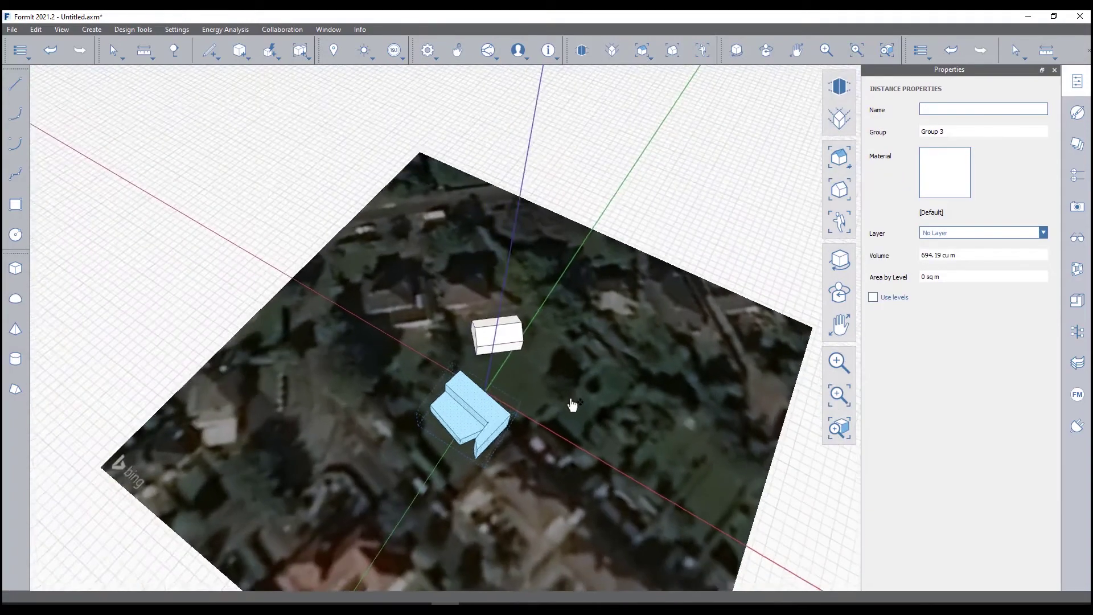
scroll(537, 361, "up", 4)
left_click(458, 308)
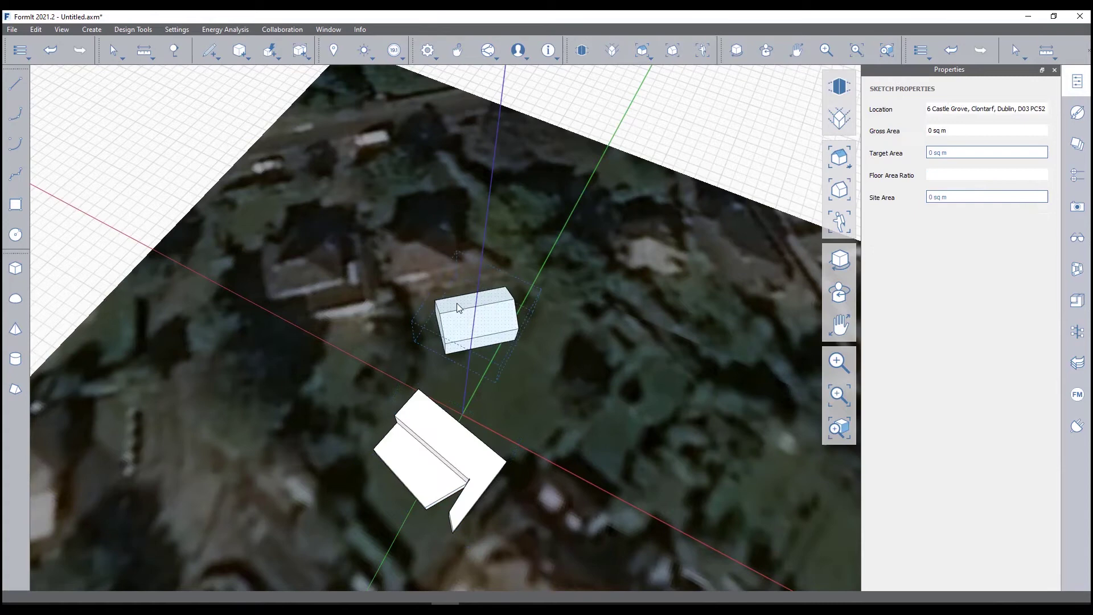
left_click(460, 317)
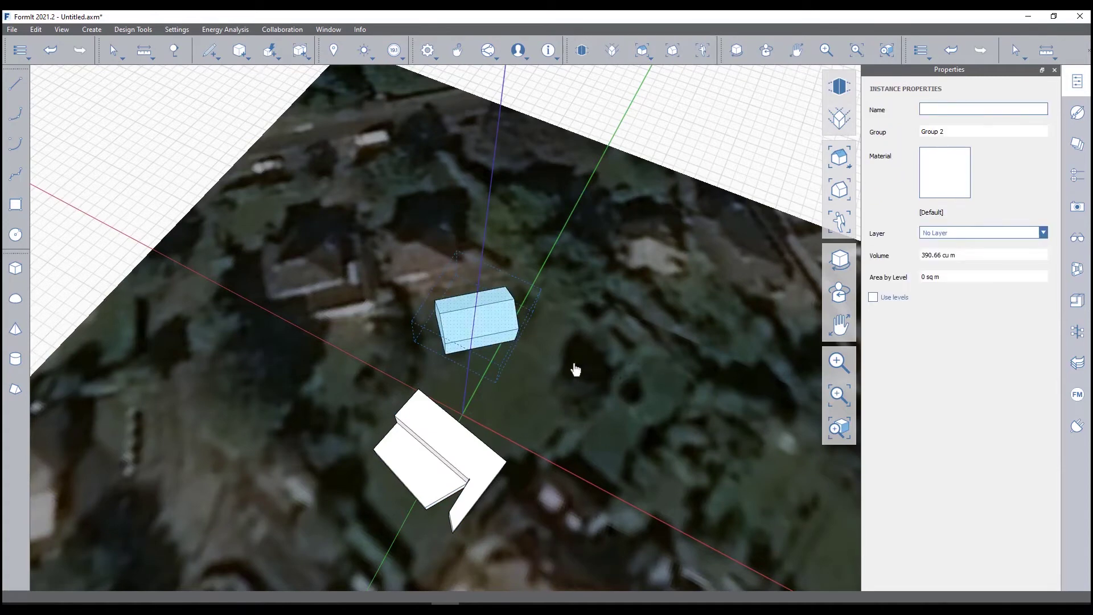
key("ctrl+v")
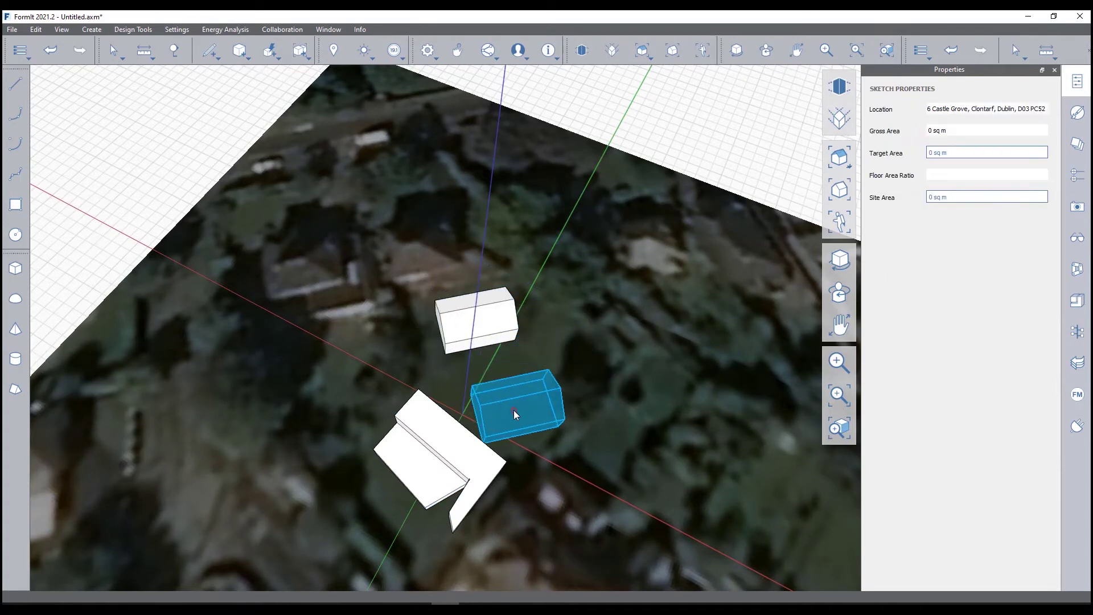
left_click(514, 398)
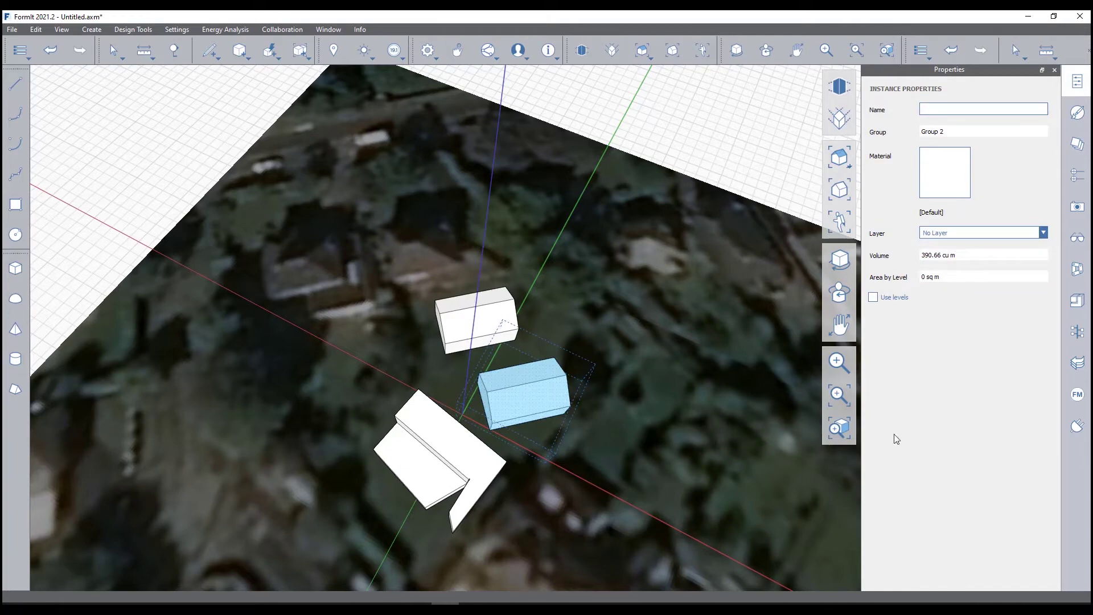
Enable vertices in the window selection filter.
middle_click_drag(653, 410, 782, 340)
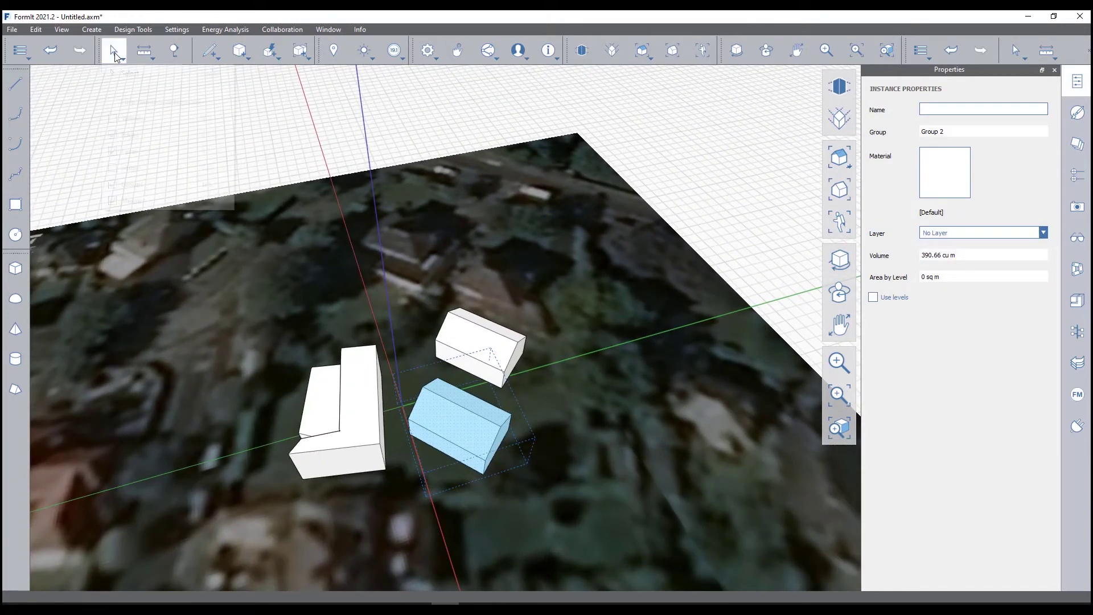
left_click(115, 56)
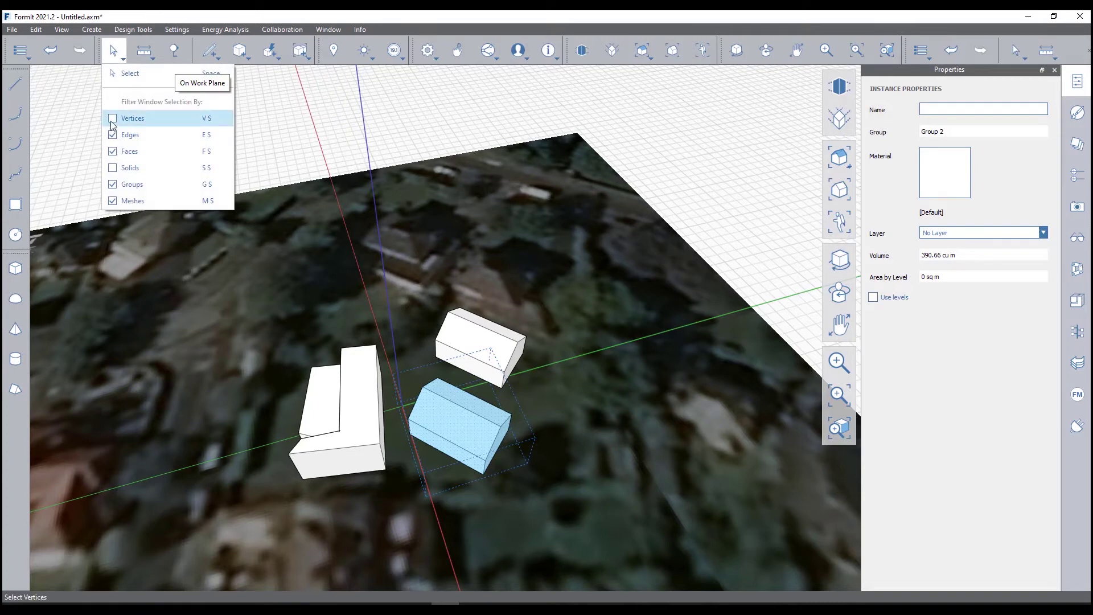
left_click(113, 119)
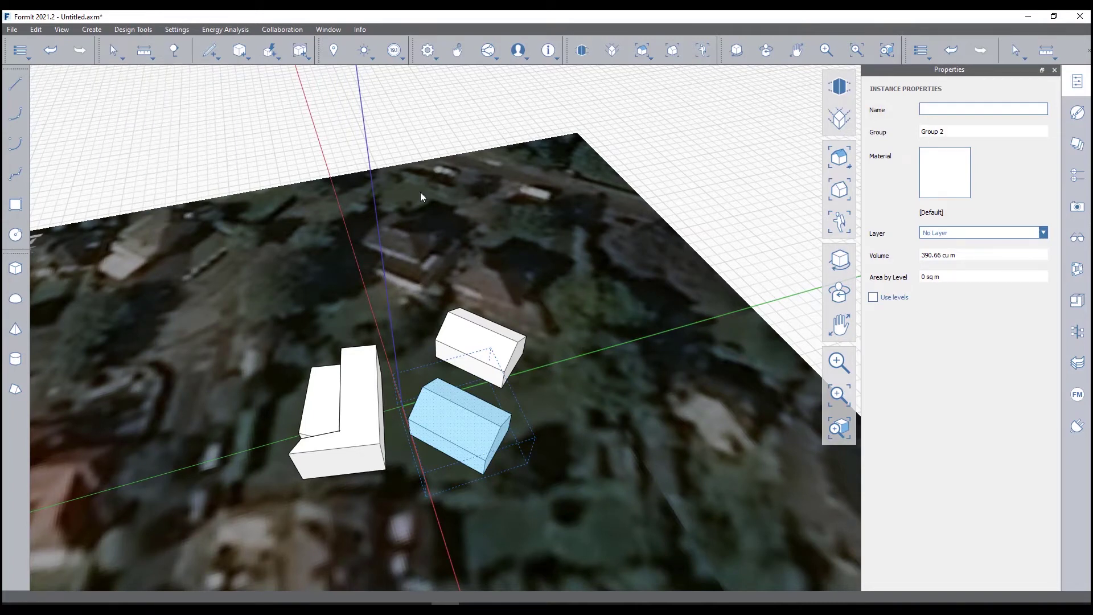
Rotate the copied pitched-roof house about 47° around its own centre and deselect it.
left_click(493, 471)
left_click(490, 453)
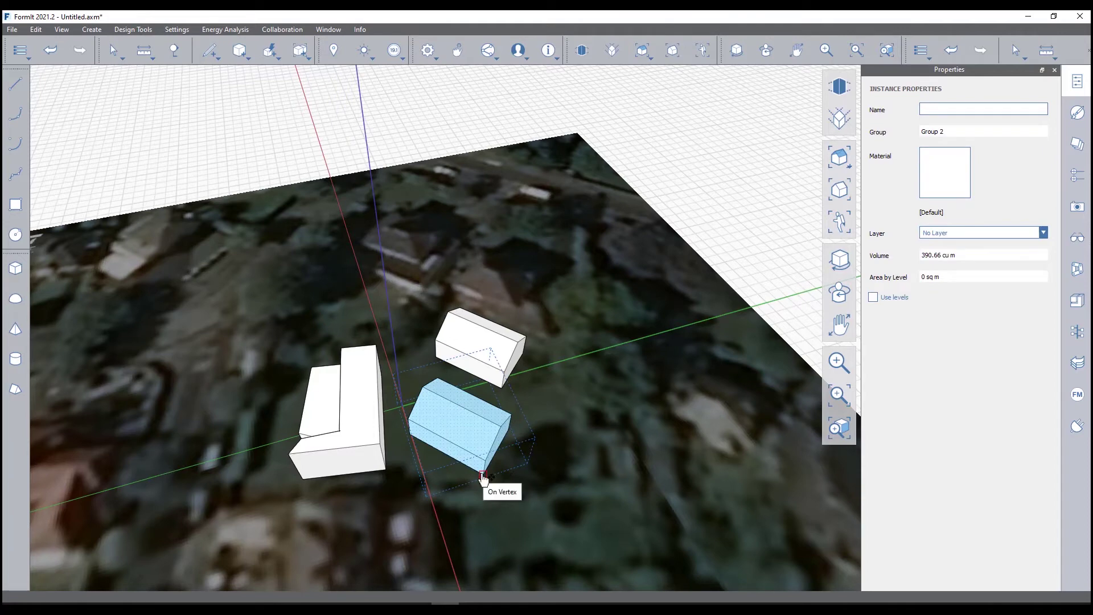
right_click(483, 479)
left_click(530, 431)
left_click_drag(490, 518, 563, 479)
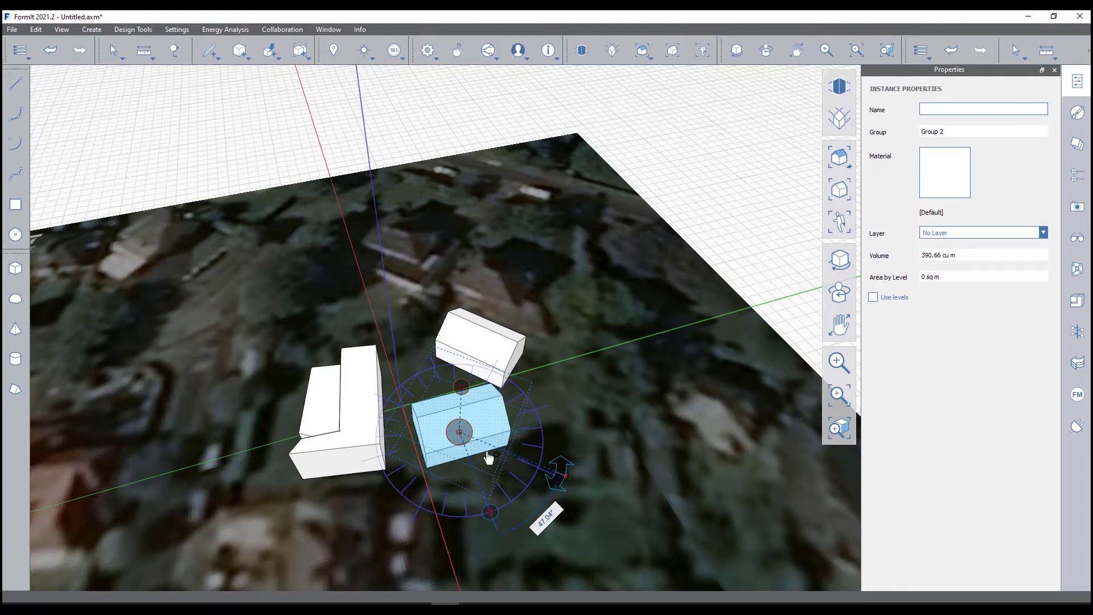
right_click_drag(511, 310, 378, 225)
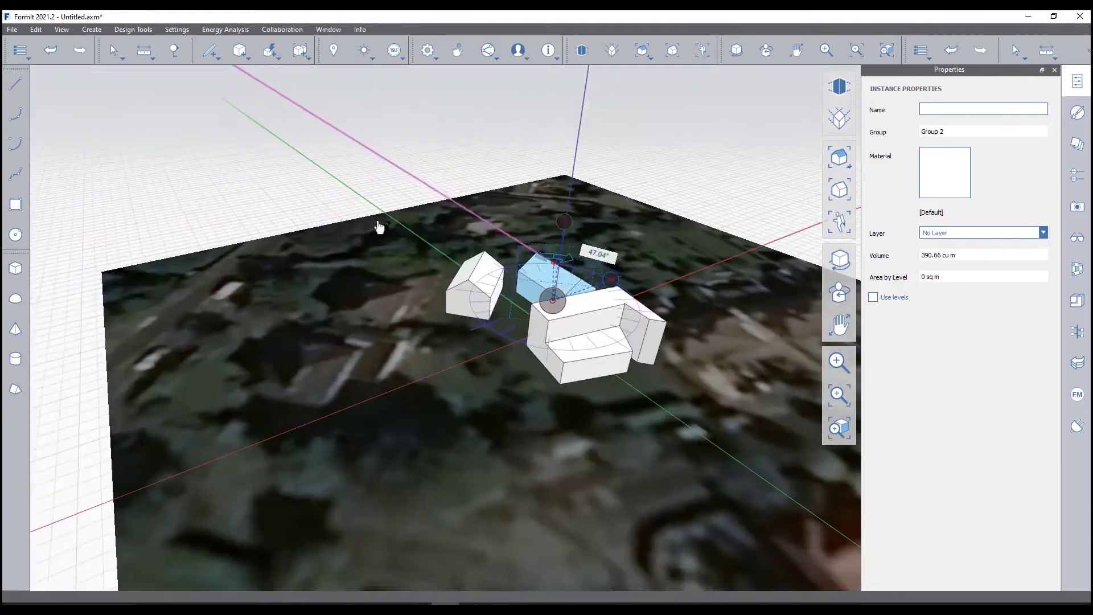
left_click(185, 203)
Select all three buildings on the site and turn on shadows.
scroll(290, 235, "down", 2)
middle_click_drag(394, 259, 484, 222)
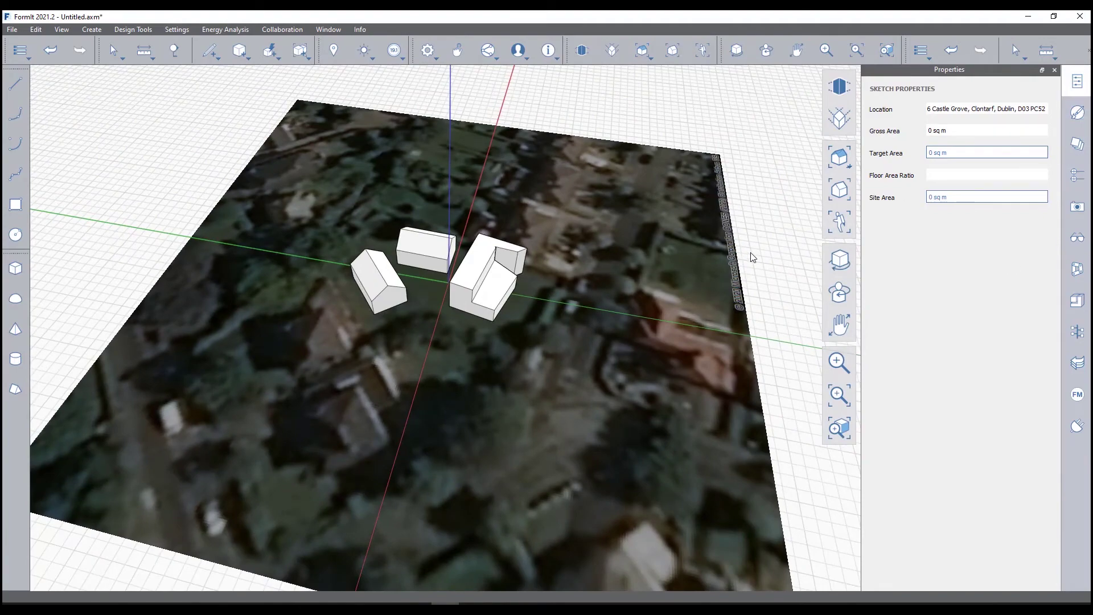
middle_click_drag(774, 273, 227, 127)
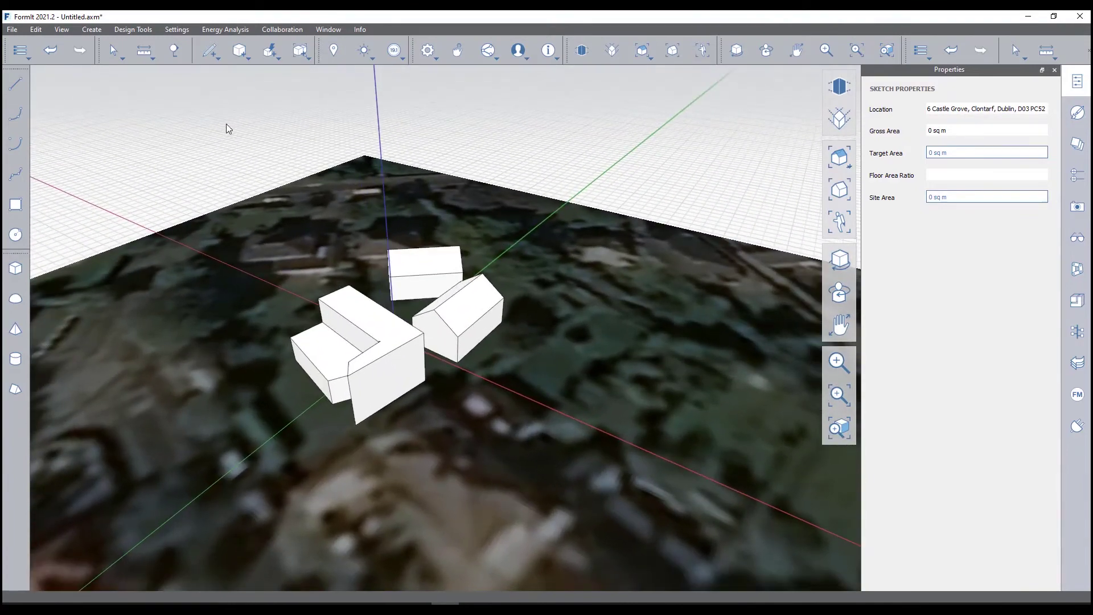
left_click_drag(189, 162, 563, 449)
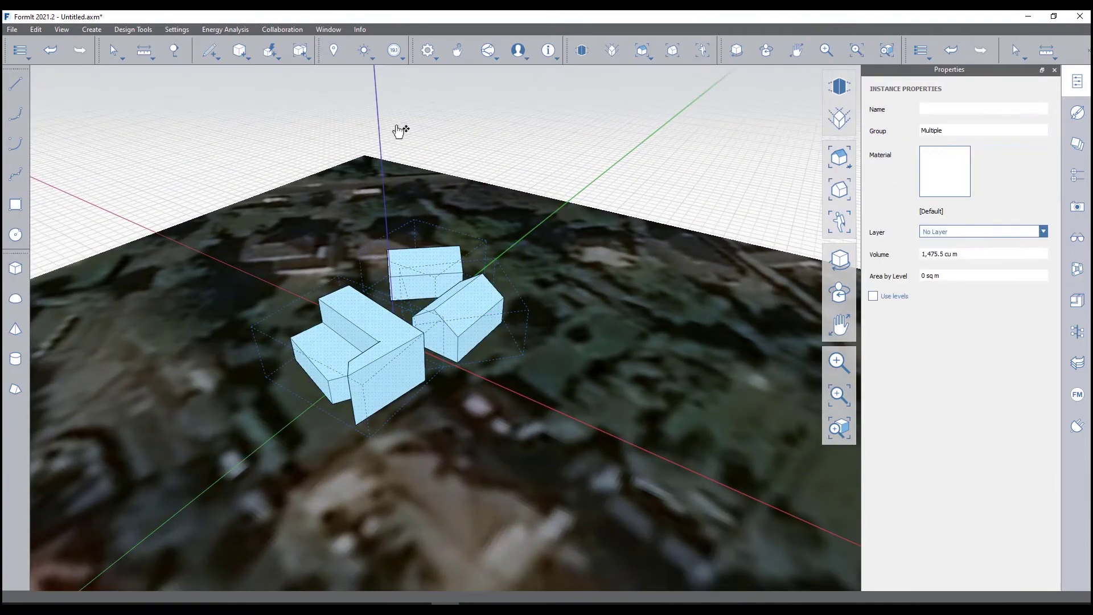
left_click(371, 59)
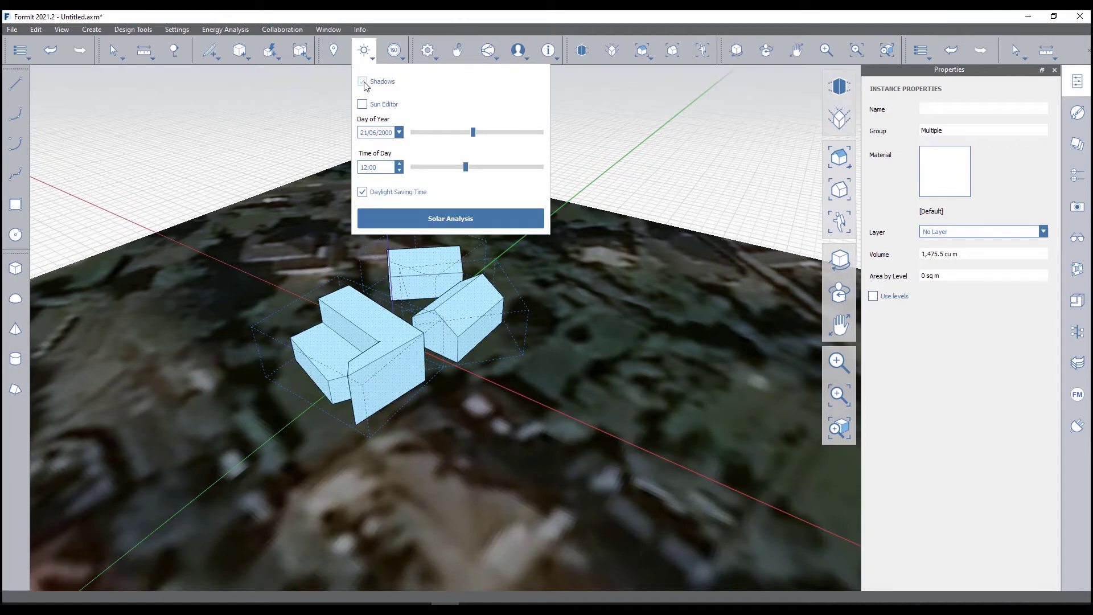
left_click(362, 82)
left_click_drag(499, 143, 509, 170)
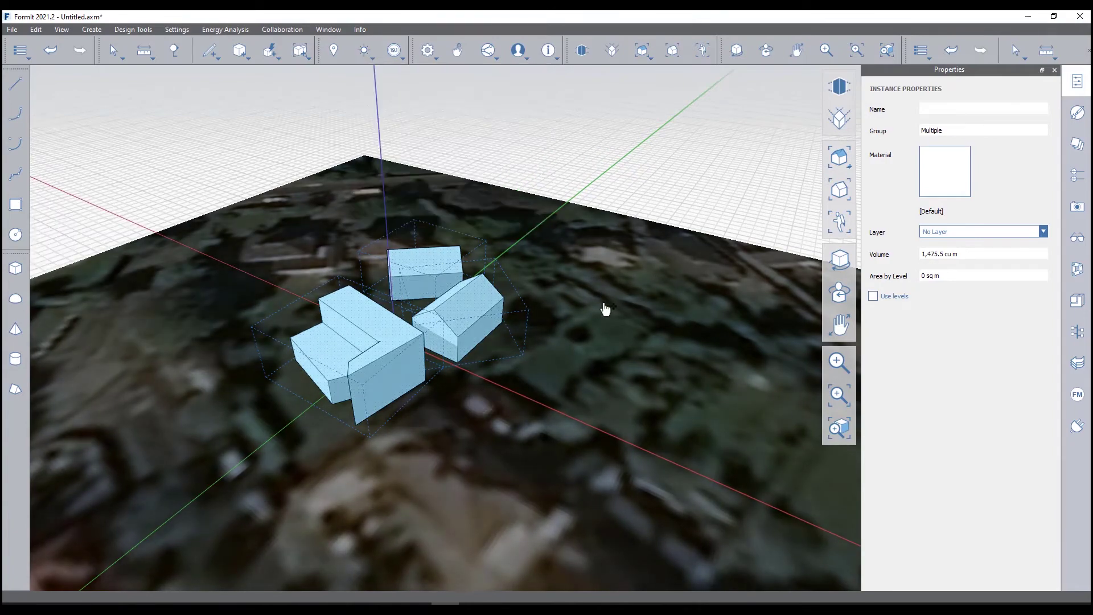
Run a solar analysis on the three selected buildings using the Month Peak method for June.
right_click_drag(605, 309, 620, 336)
right_click_drag(564, 263, 551, 224)
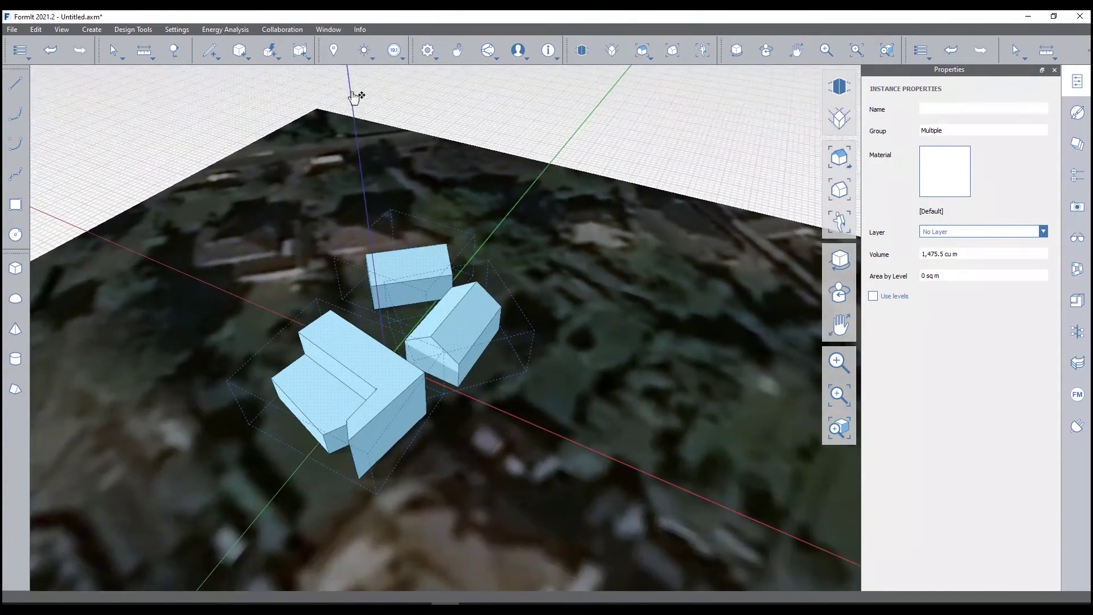
left_click(363, 59)
left_click(444, 221)
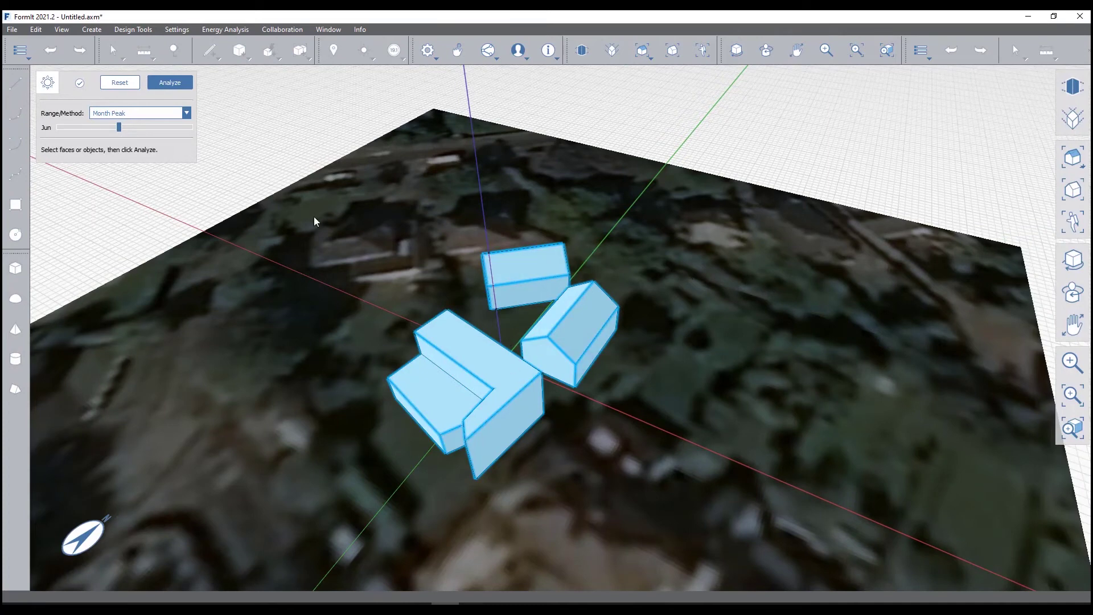
left_click(171, 83)
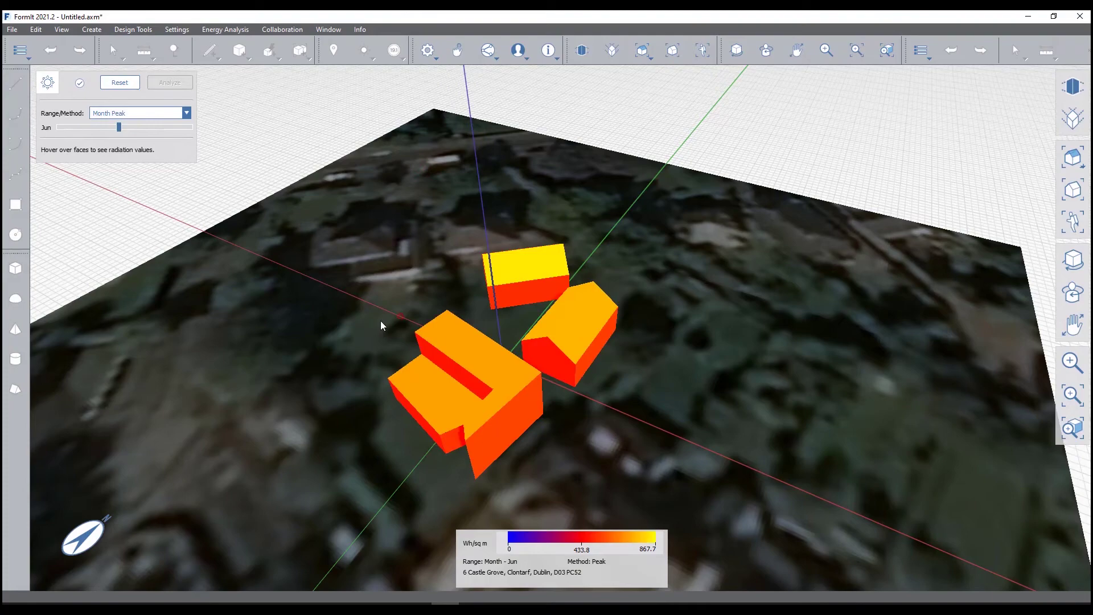
Inspect the June peak radiation on the building faces and switch the analysis range and method to Year Cumulative.
middle_click_drag(364, 283, 114, 286)
middle_click_drag(572, 260, 524, 391)
right_click_drag(497, 376, 481, 341)
scroll(380, 443, "up", 3)
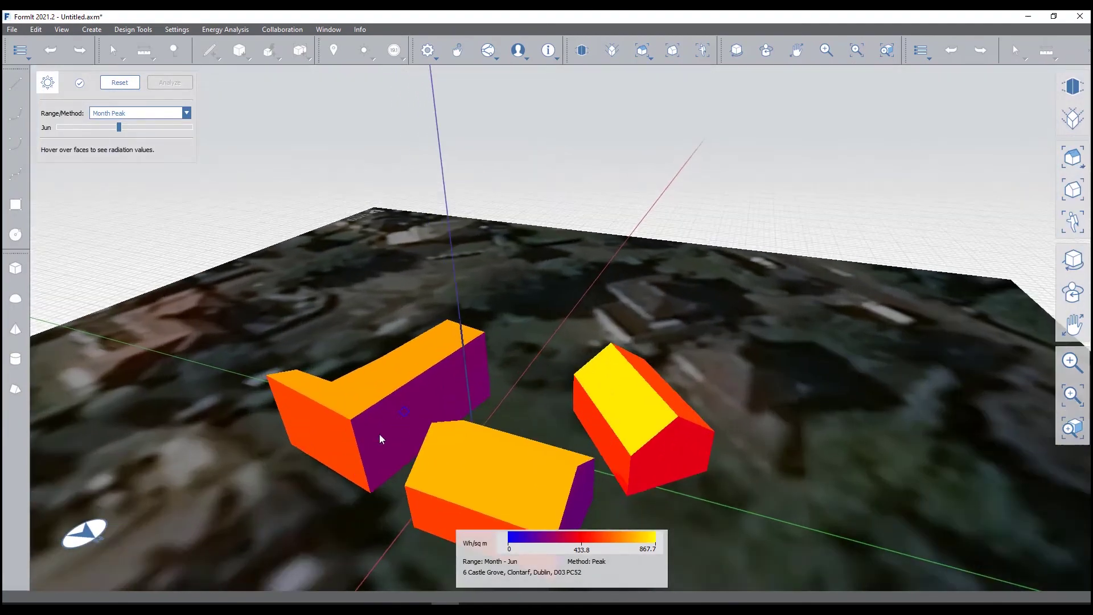
scroll(423, 393, "up", 6)
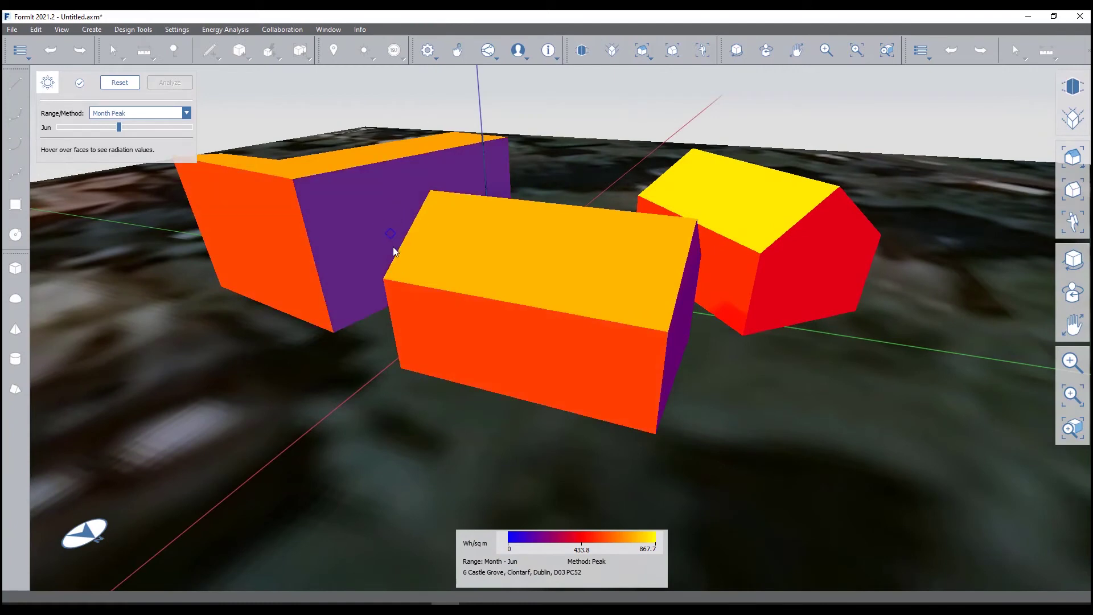
left_click(186, 114)
left_click(138, 134)
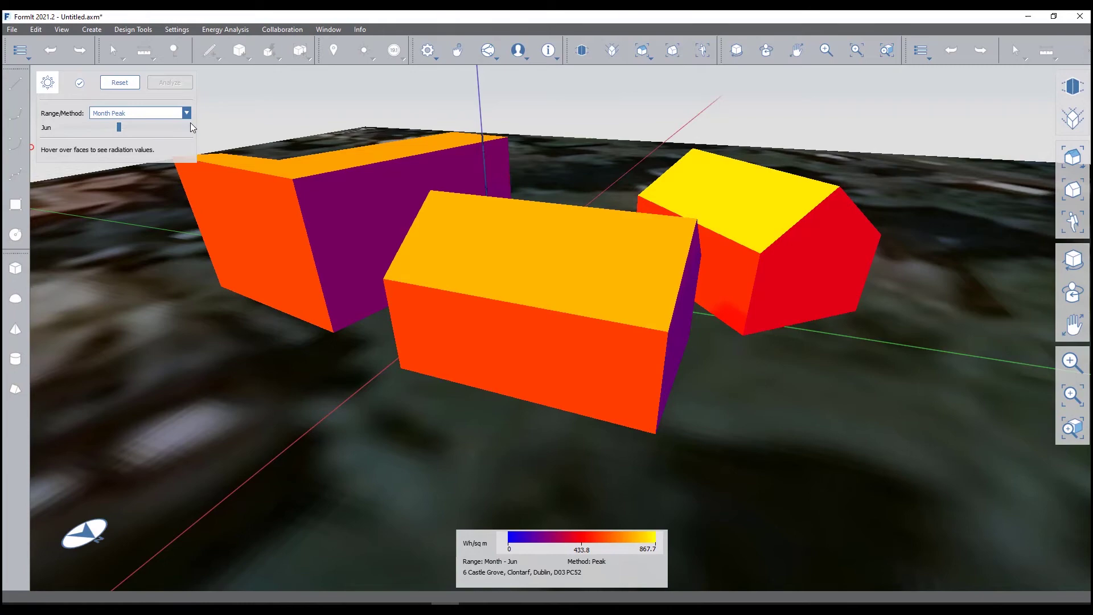
left_click(186, 114)
left_click(137, 132)
Examine the yearly cumulative solar radiation on the walls and roofs of all three buildings from several sides.
scroll(333, 377, "down", 5)
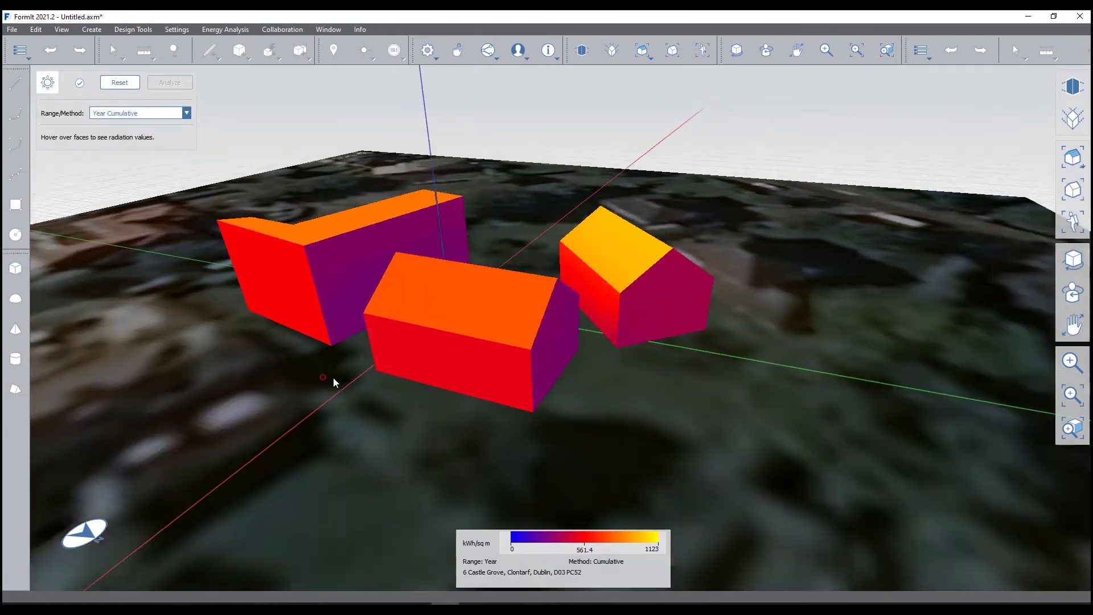
middle_click_drag(334, 272, 578, 370)
scroll(493, 348, "down", 4)
middle_click_drag(538, 527, 466, 414)
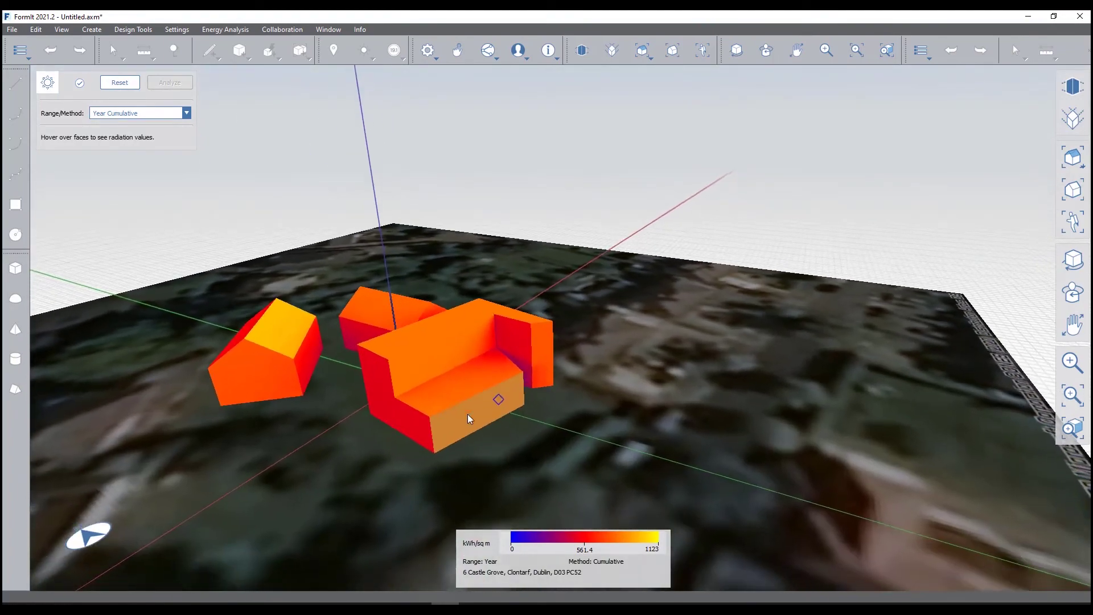
scroll(461, 419, "up", 3)
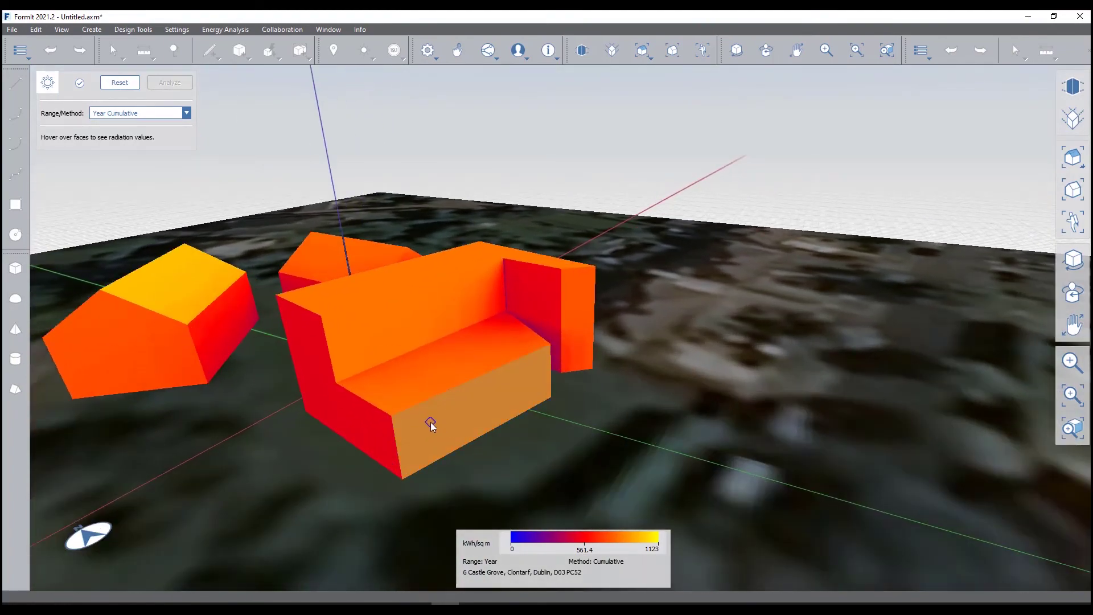
scroll(414, 426, "down", 3)
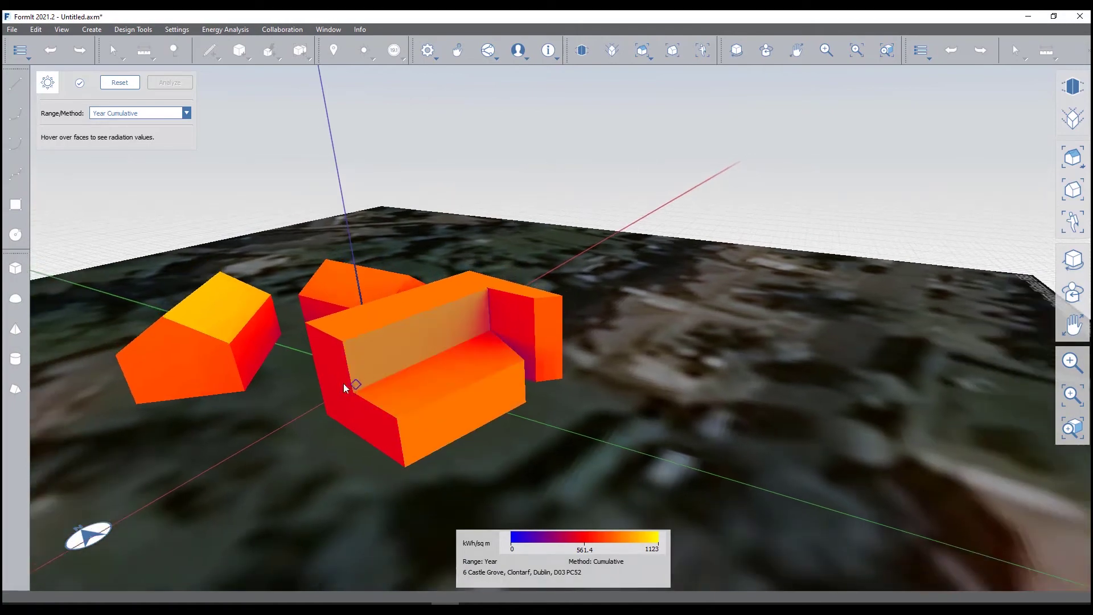
right_click_drag(389, 302, 442, 345)
middle_click_drag(442, 345, 384, 364)
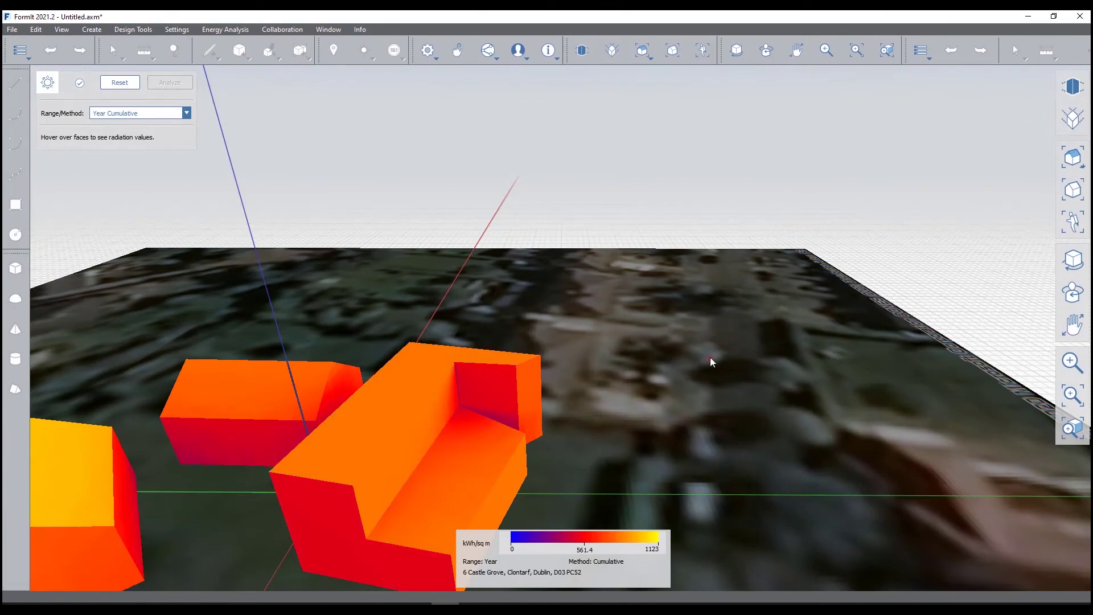
middle_click_drag(709, 357, 525, 430)
middle_click_drag(637, 393, 521, 333)
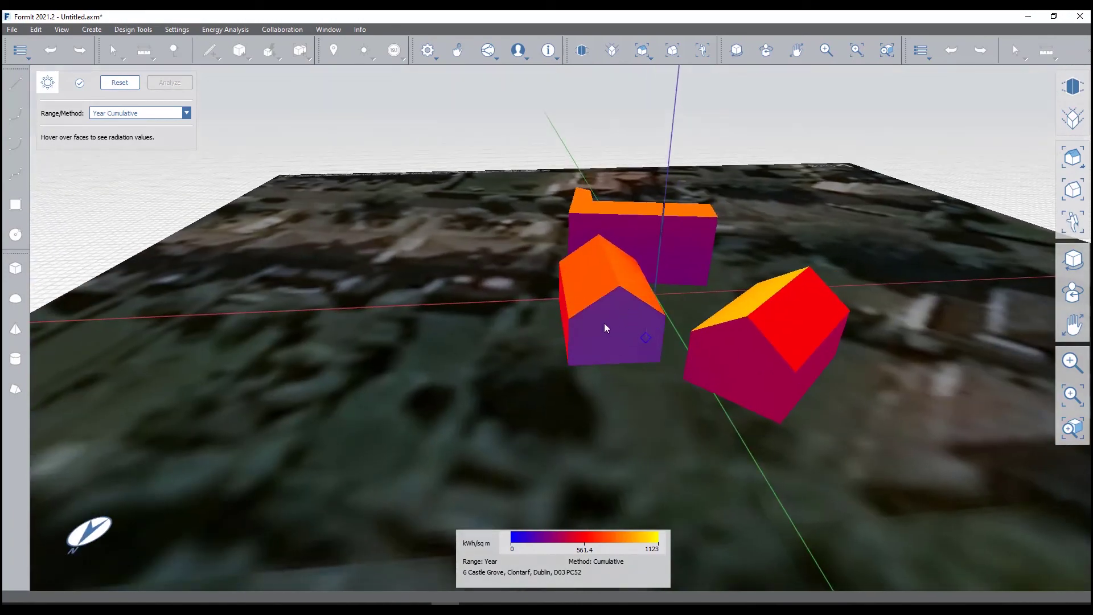
middle_click_drag(786, 363, 609, 359)
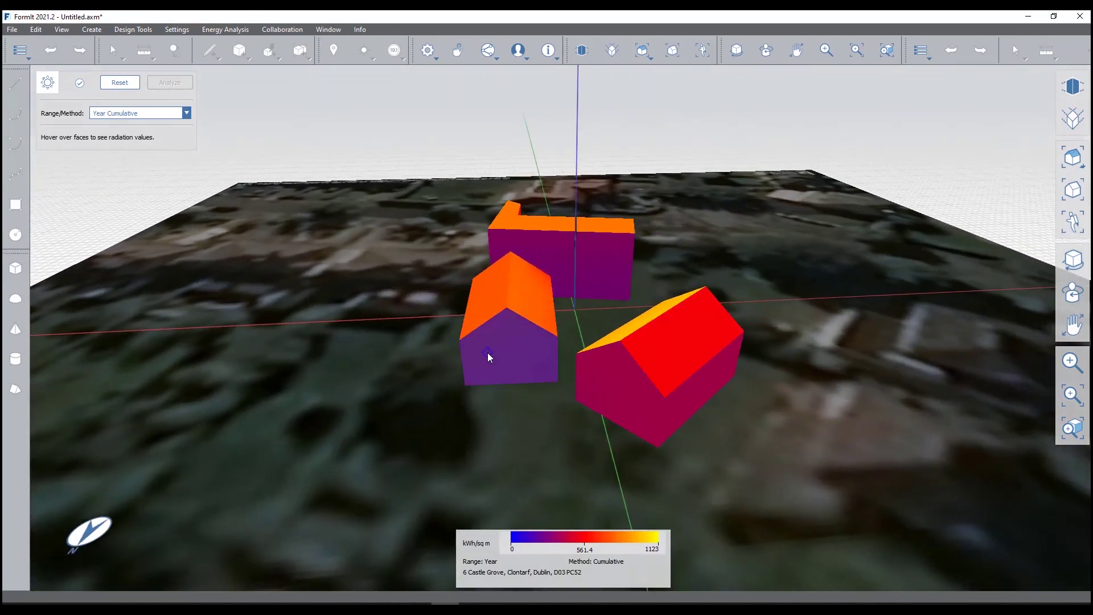
mouse_move(489, 356)
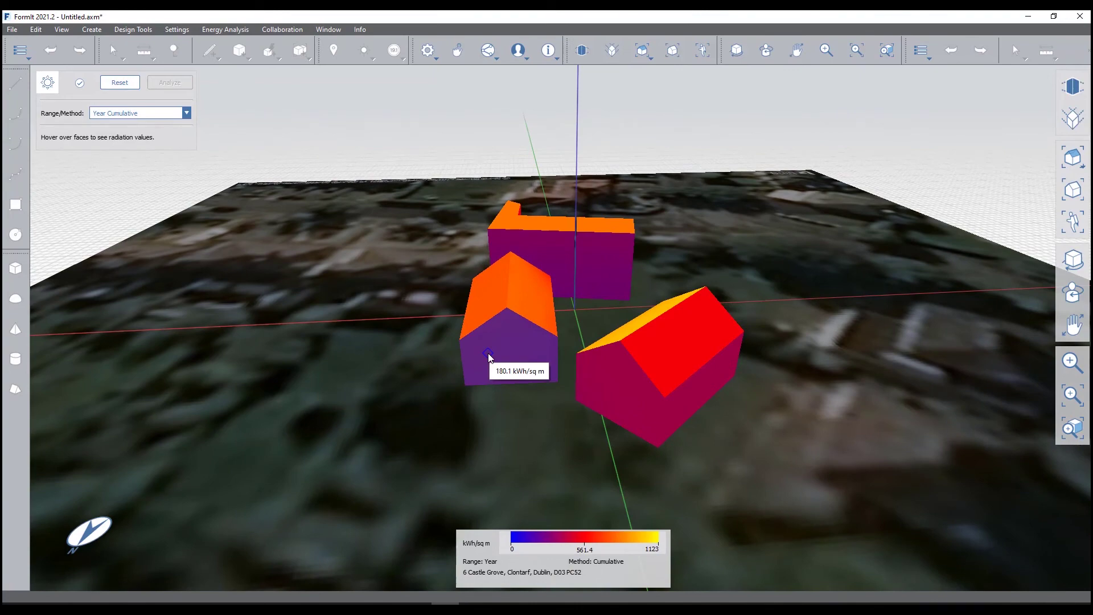
middle_click_drag(356, 360, 729, 318)
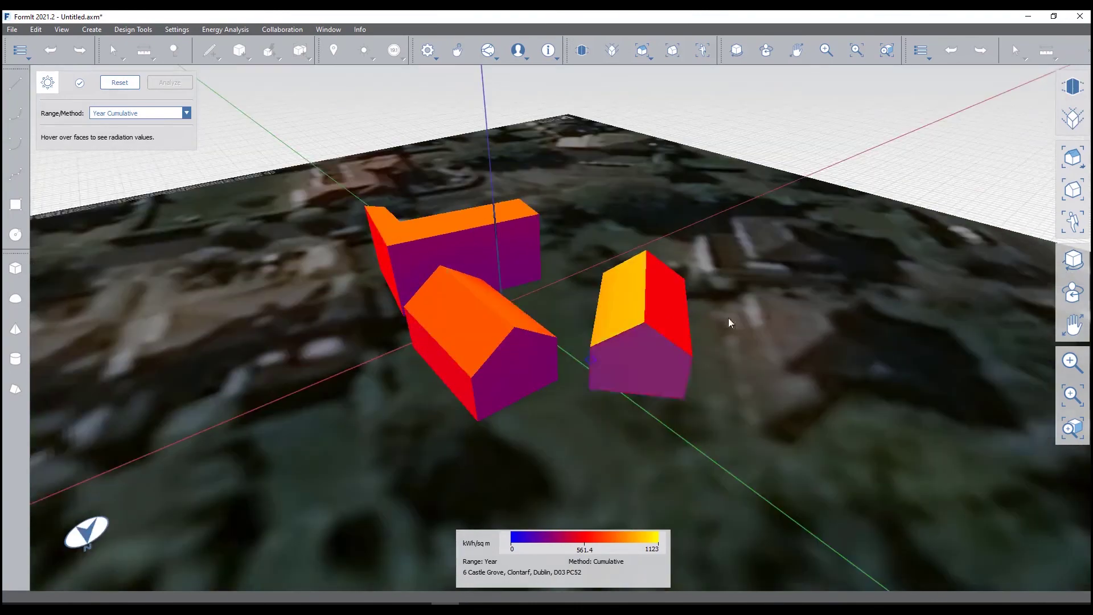
left_click(12, 29)
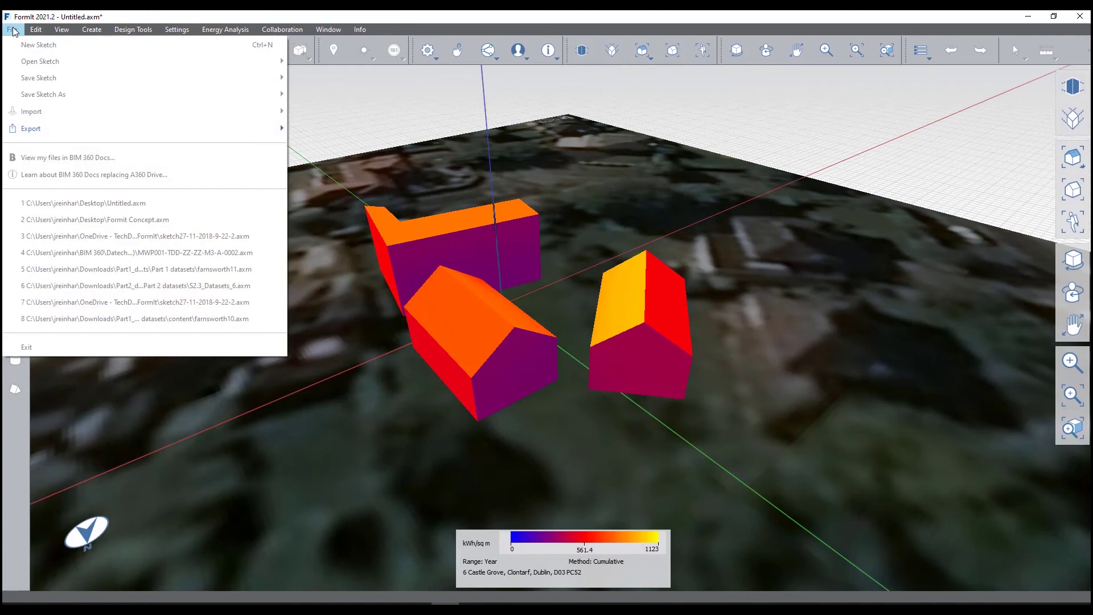
mouse_move(167, 126)
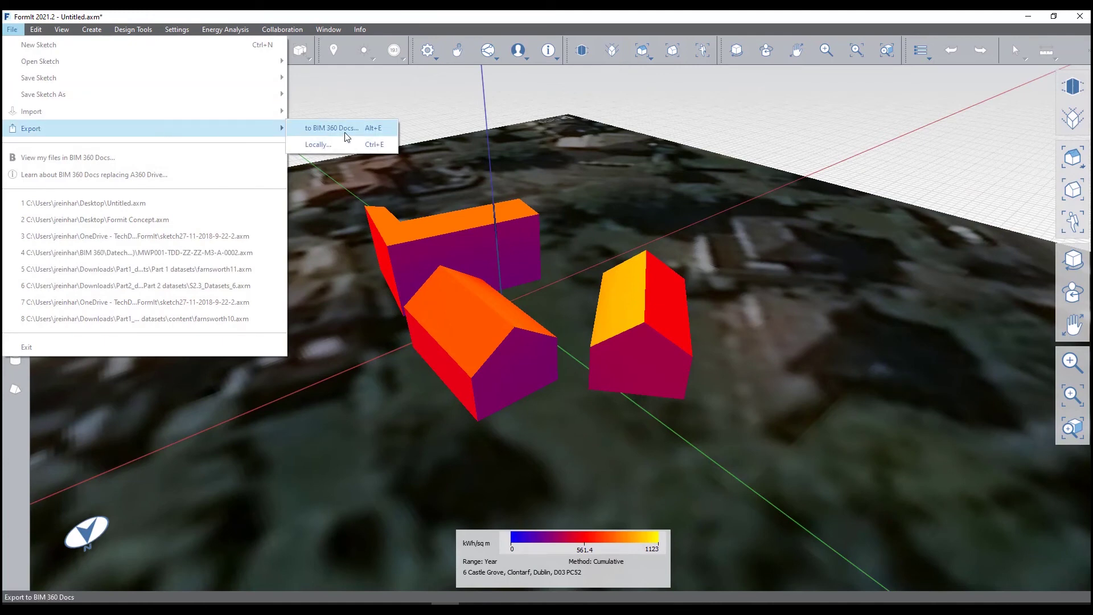
left_click(318, 144)
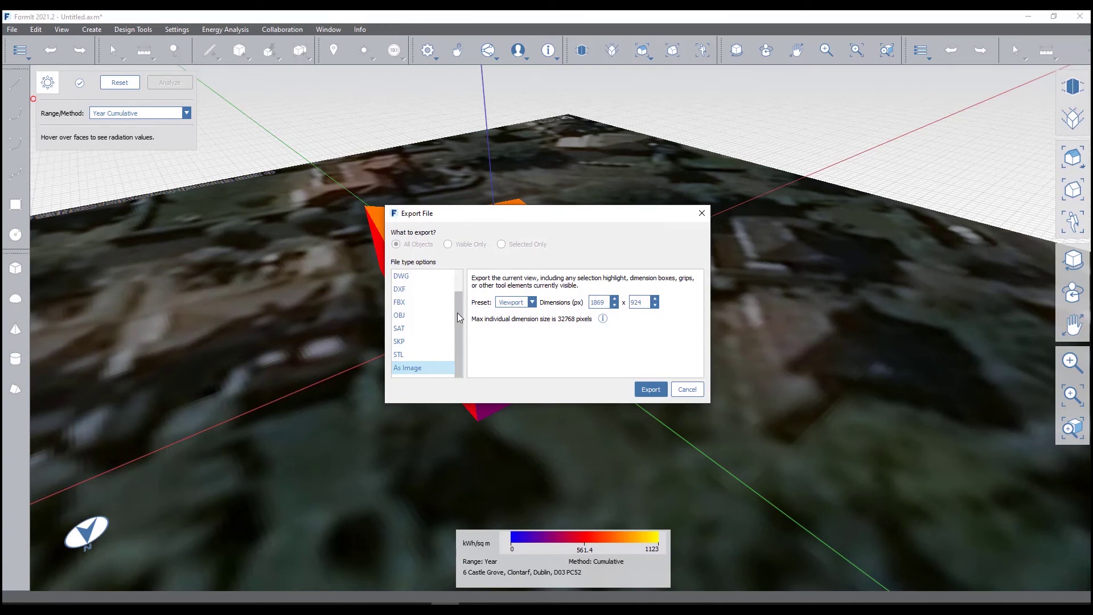
left_click_drag(459, 317, 461, 294)
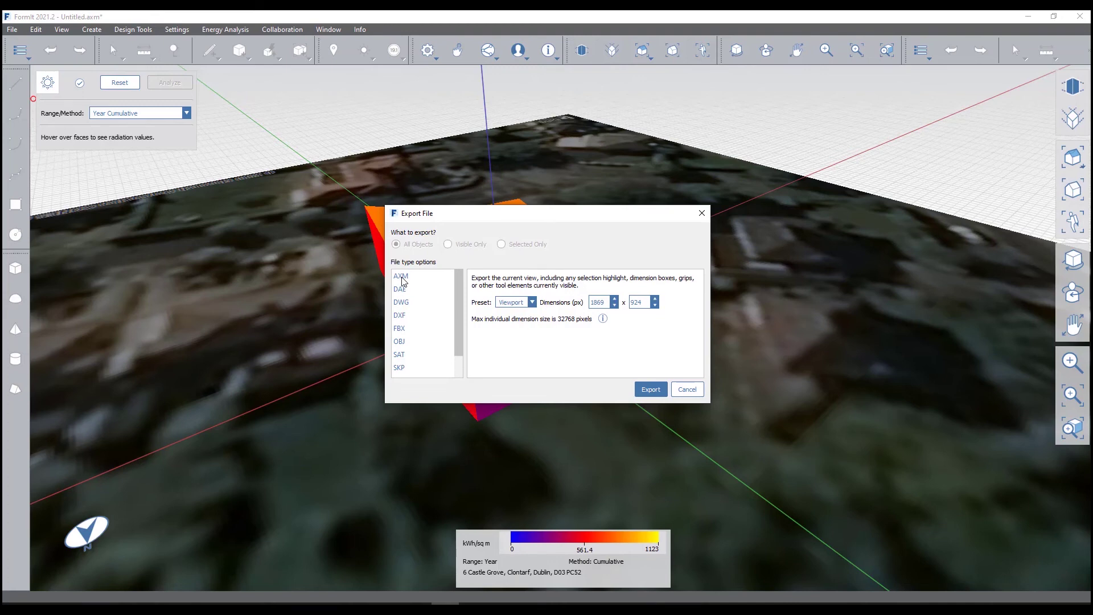
left_click_drag(458, 296, 463, 323)
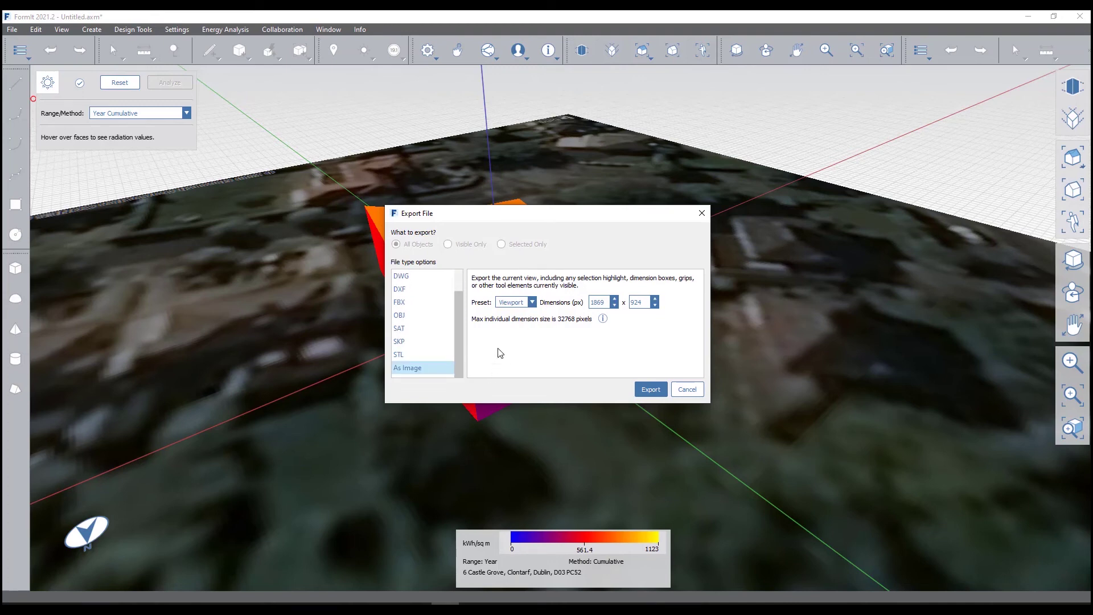
left_click(688, 390)
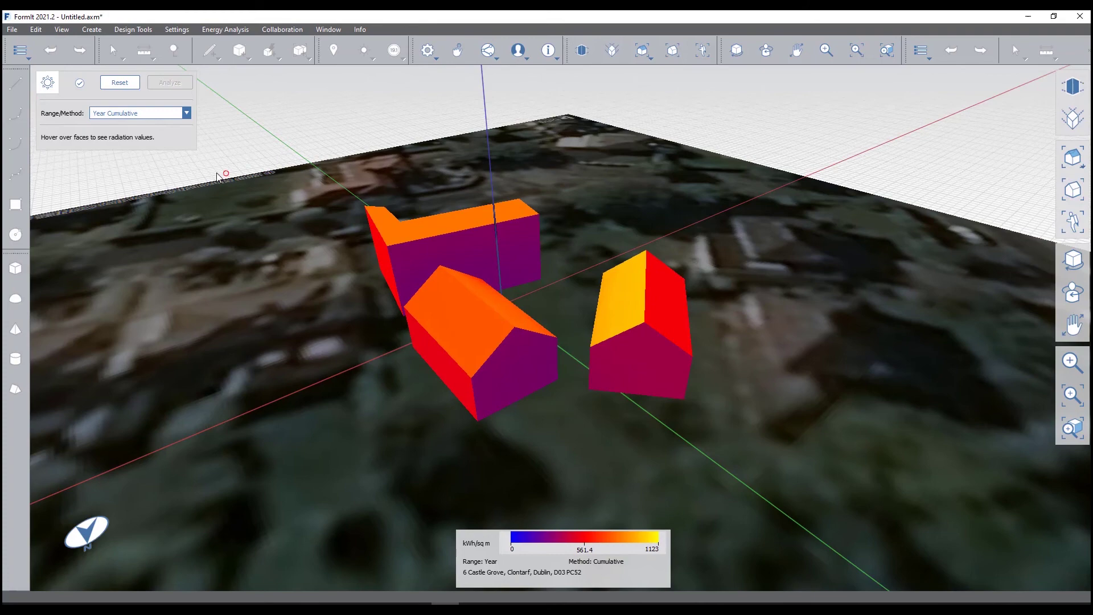
Reset the solar radiation results and end the solar analysis.
left_click(115, 84)
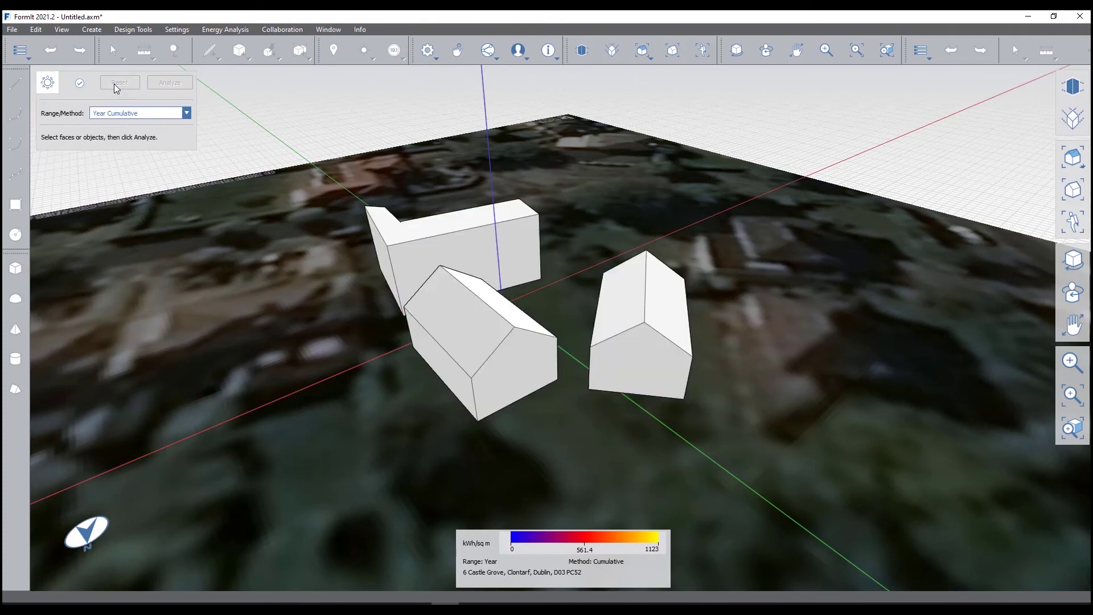
left_click(80, 83)
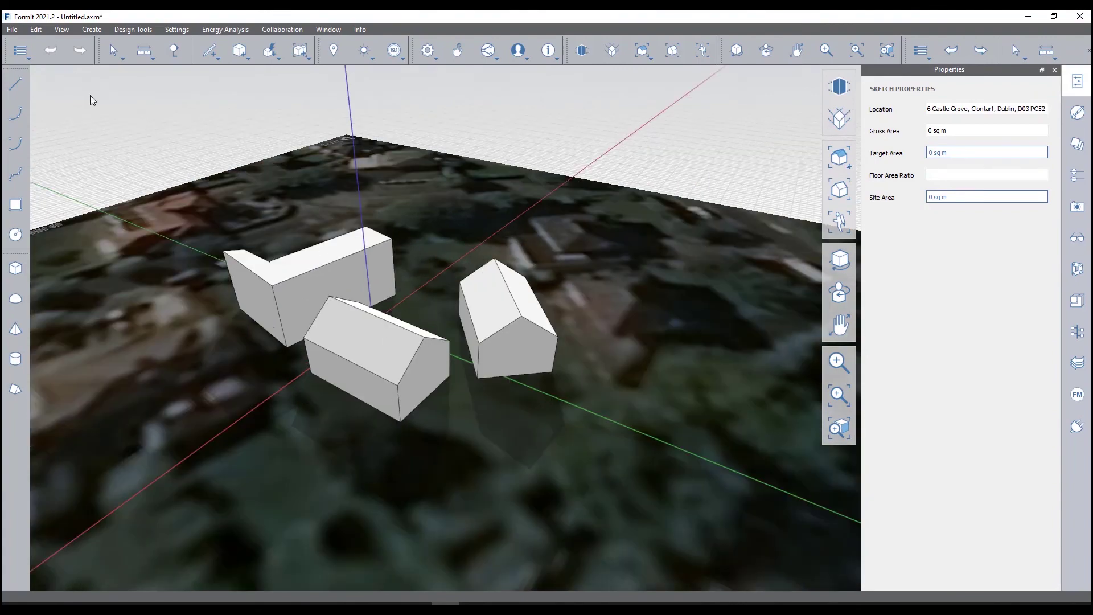
Export all objects locally in AXM format to the Desktop as Formit Concept, replacing the existing file.
left_click(11, 29)
mouse_move(82, 125)
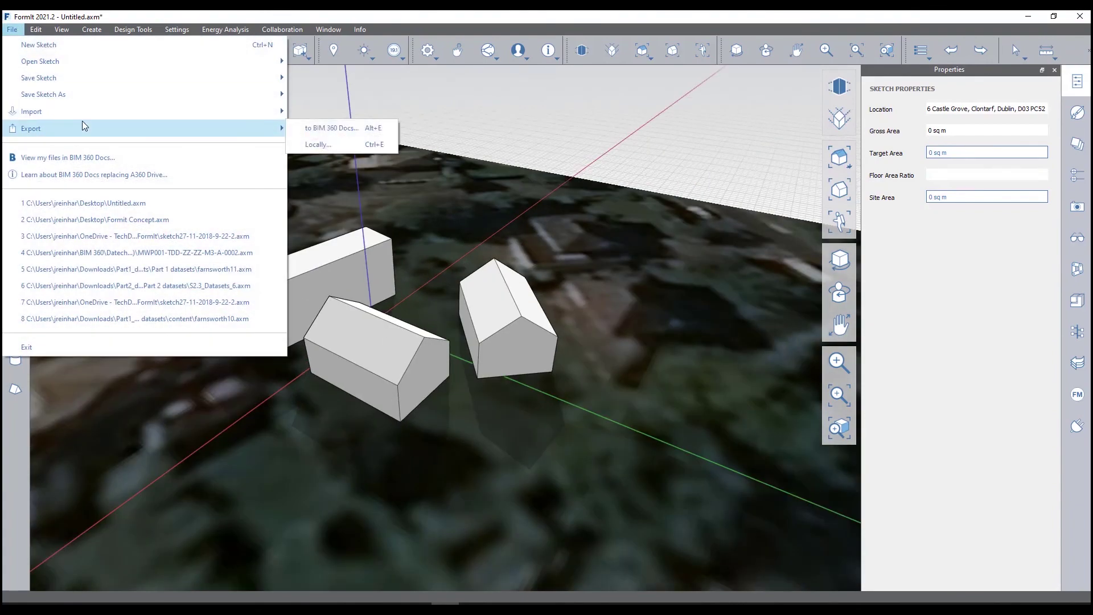
left_click(352, 139)
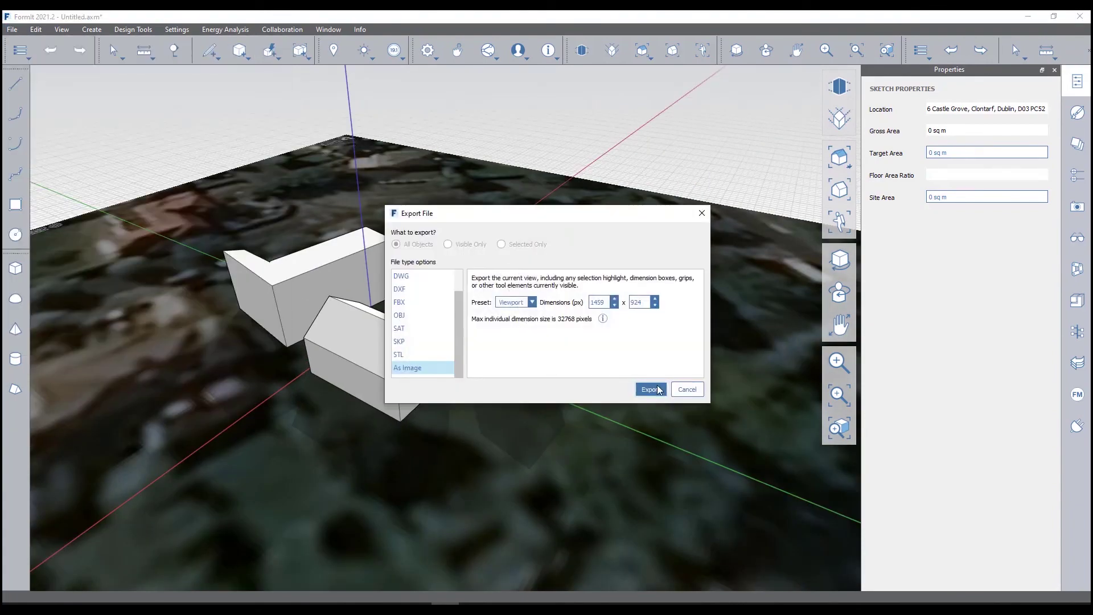
left_click(414, 276)
scroll(414, 285, "up", 1)
left_click(413, 278)
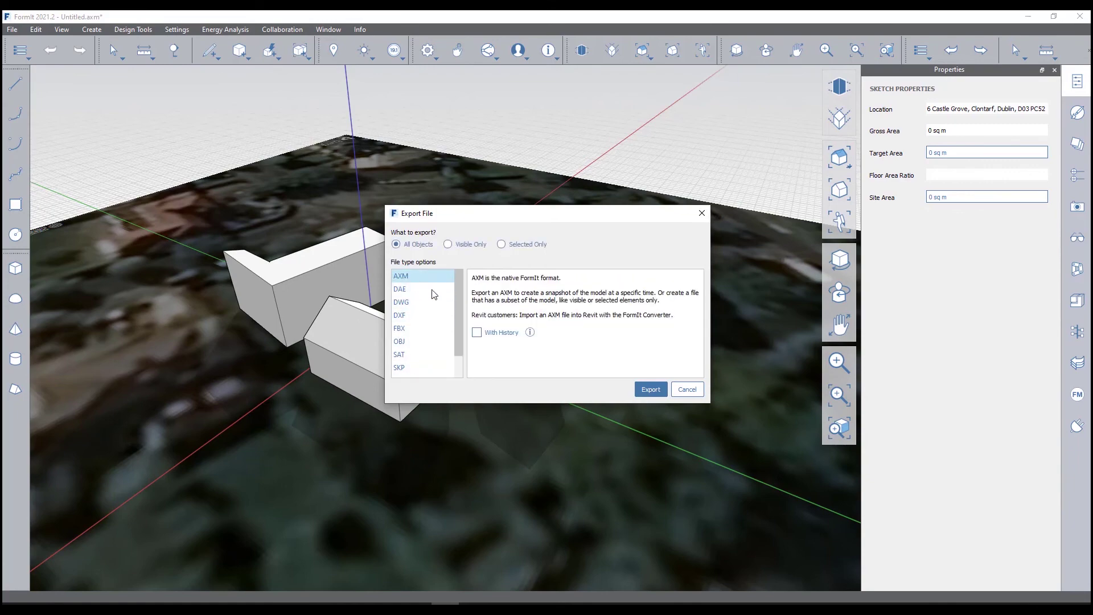
left_click(651, 389)
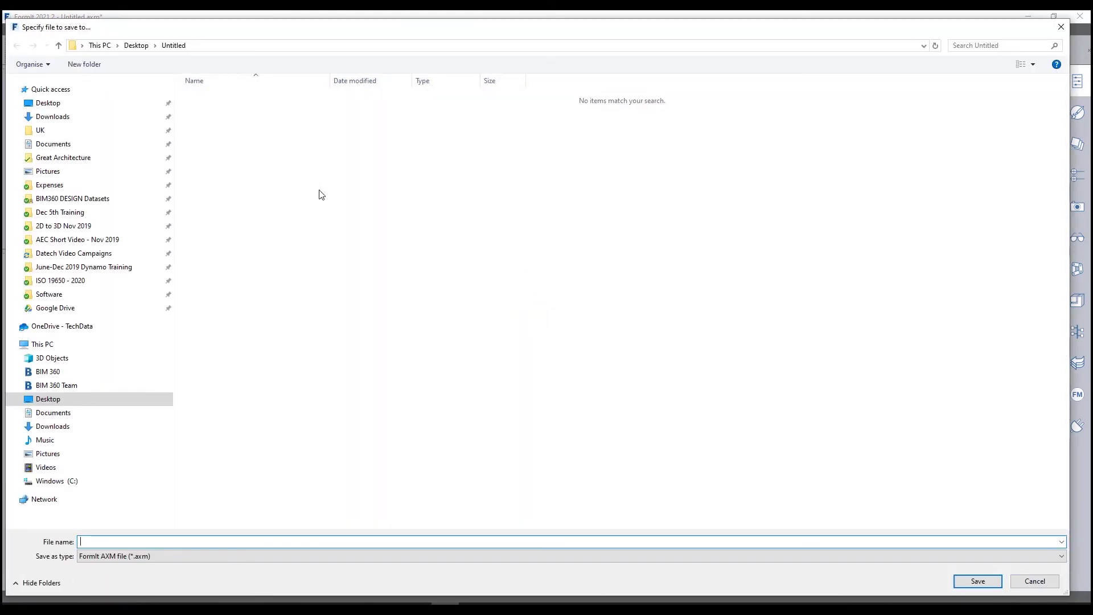
left_click(61, 105)
left_click(807, 310)
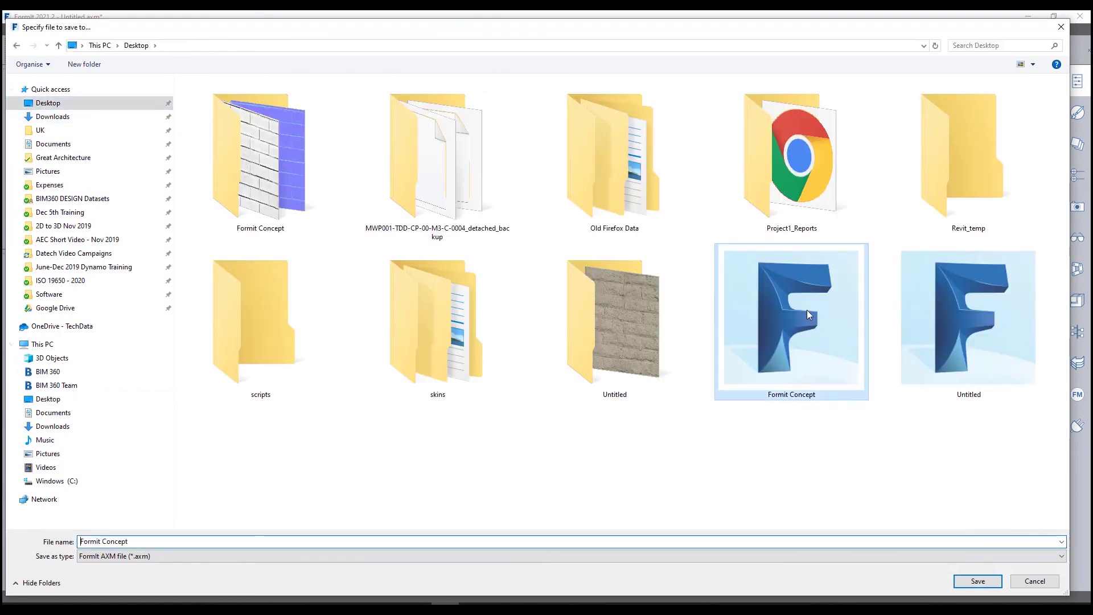
left_click(975, 582)
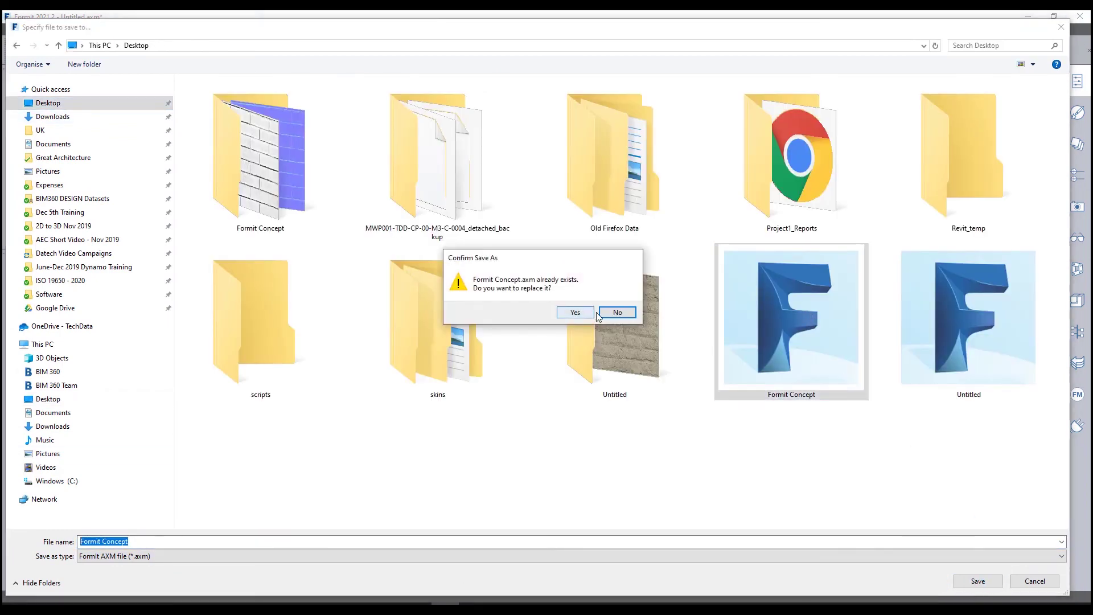
left_click(572, 310)
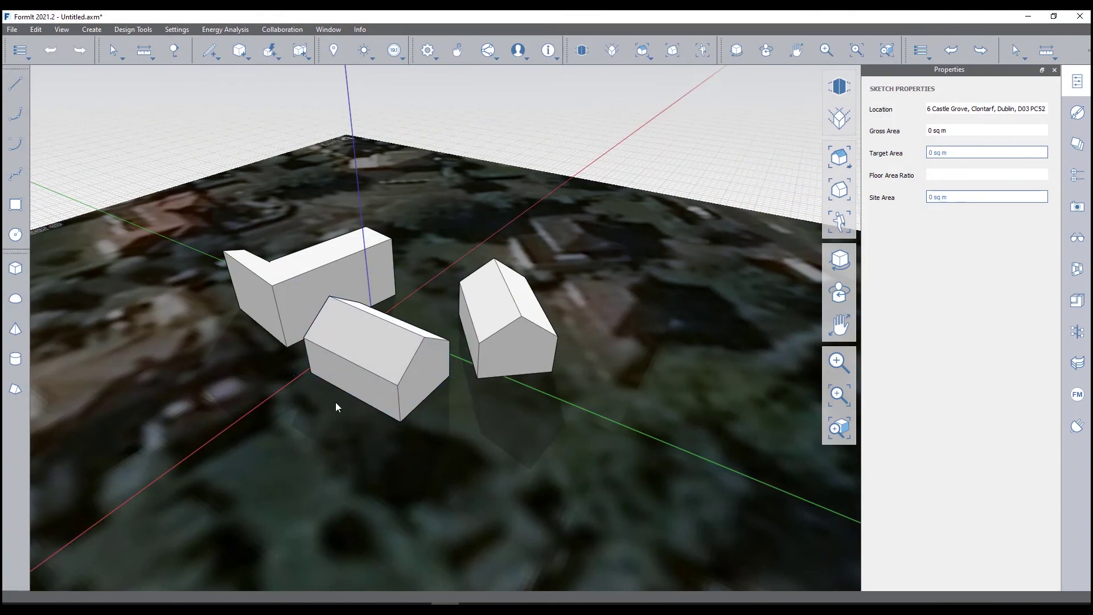
middle_click_drag(336, 403, 638, 297)
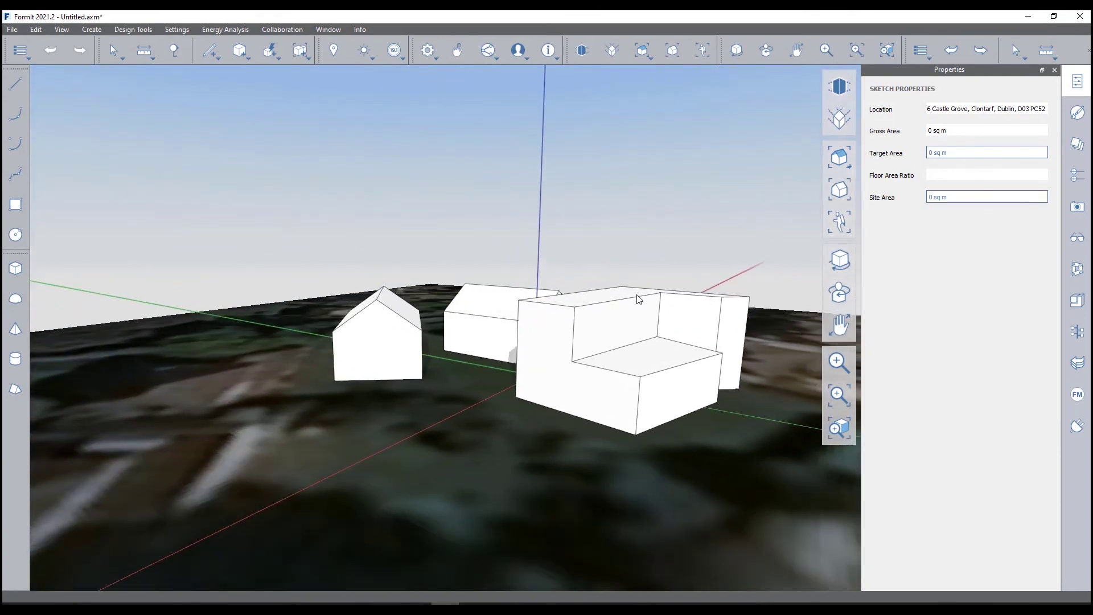